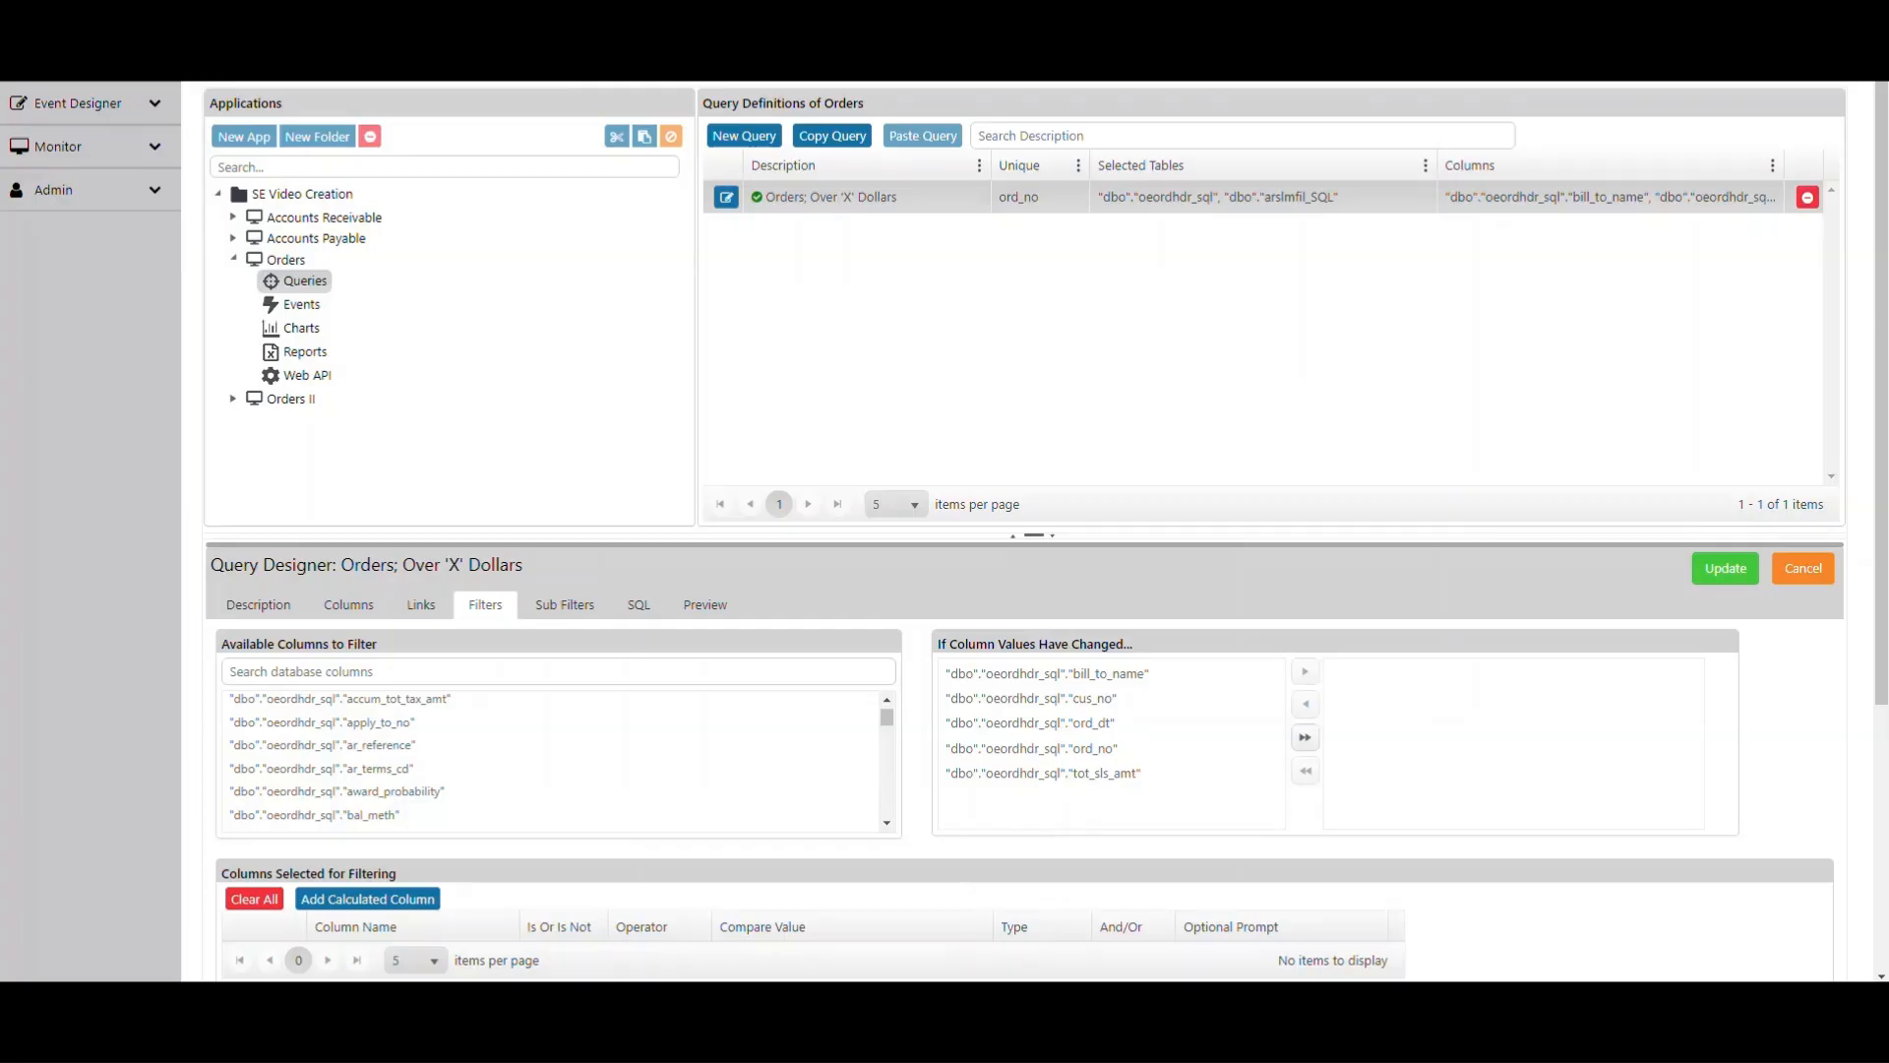
- Search the available columns for ord_dt and add the ord_dt column to the filters
{"action": "scroll", "coordinate": [556, 758], "scroll_direction": "up", "scroll_amount": 2}
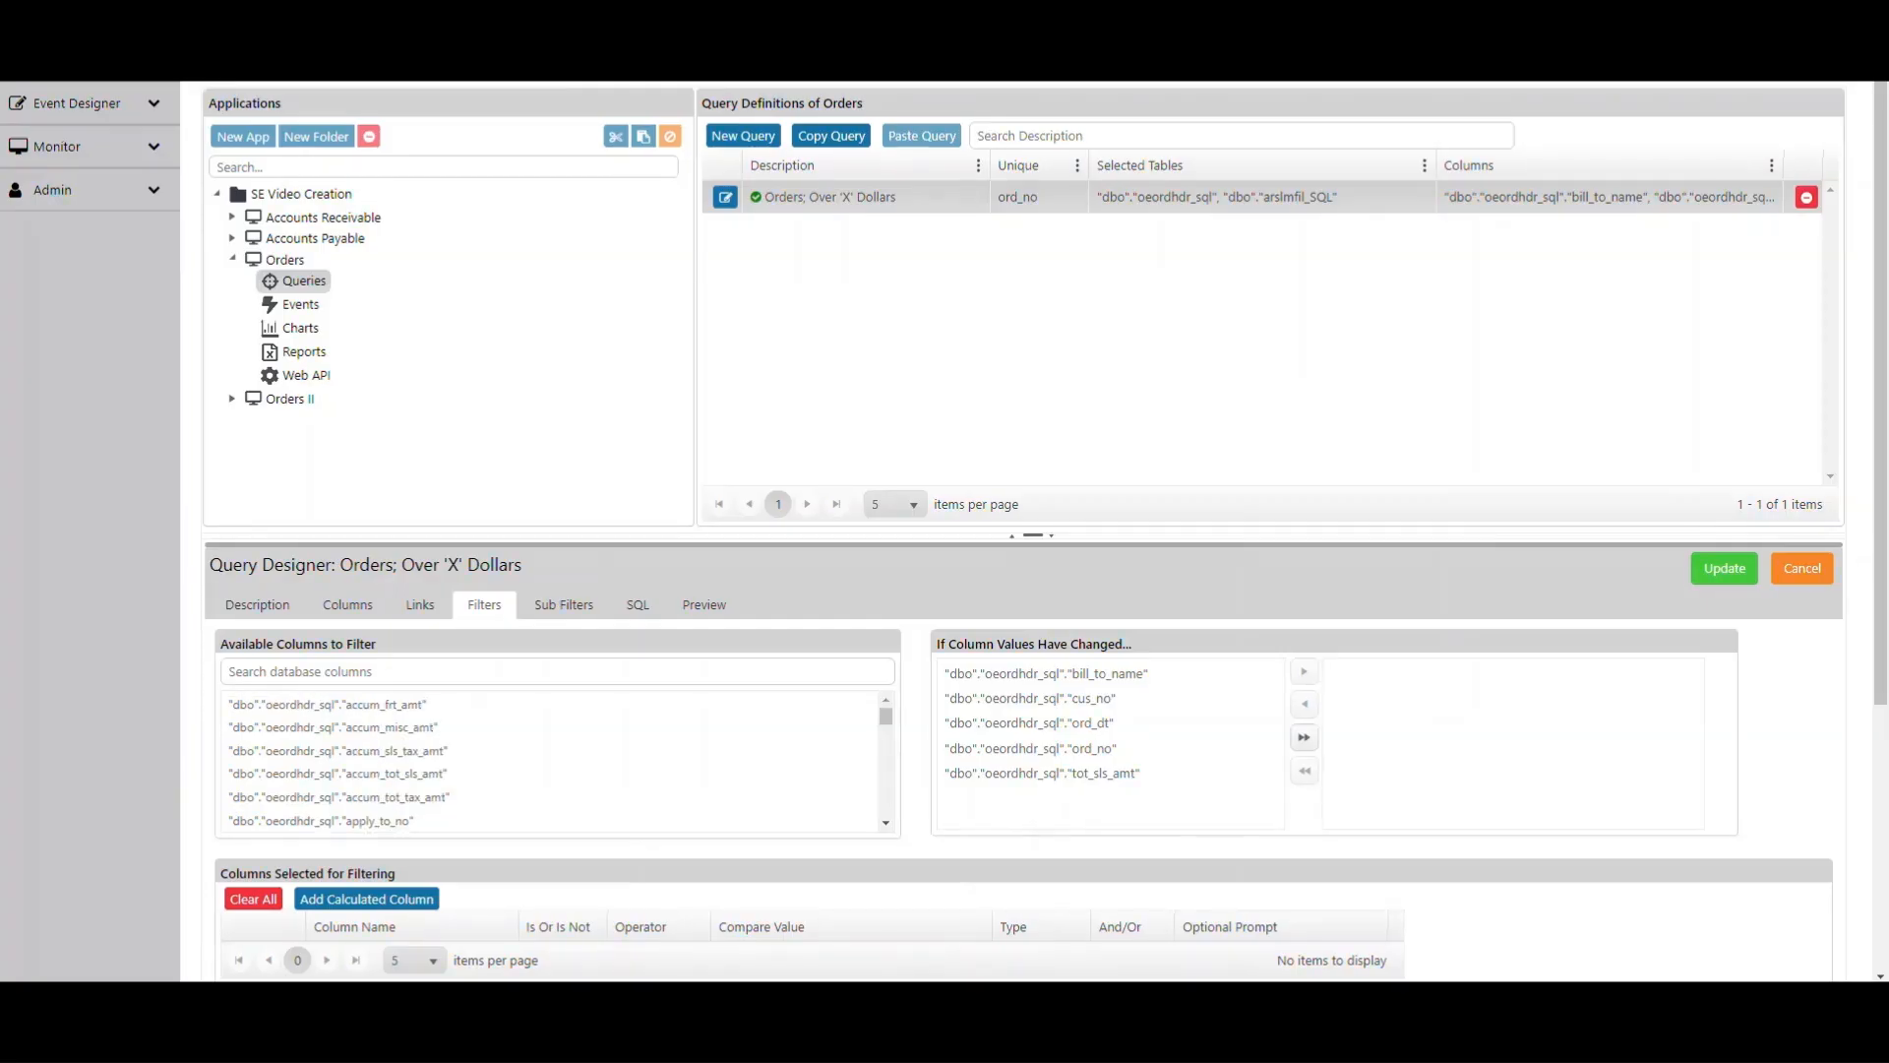
{"action": "left_click", "coordinate": [239, 671]}
{"action": "left_click", "coordinate": [886, 704]}
{"action": "left_click", "coordinate": [324, 671]}
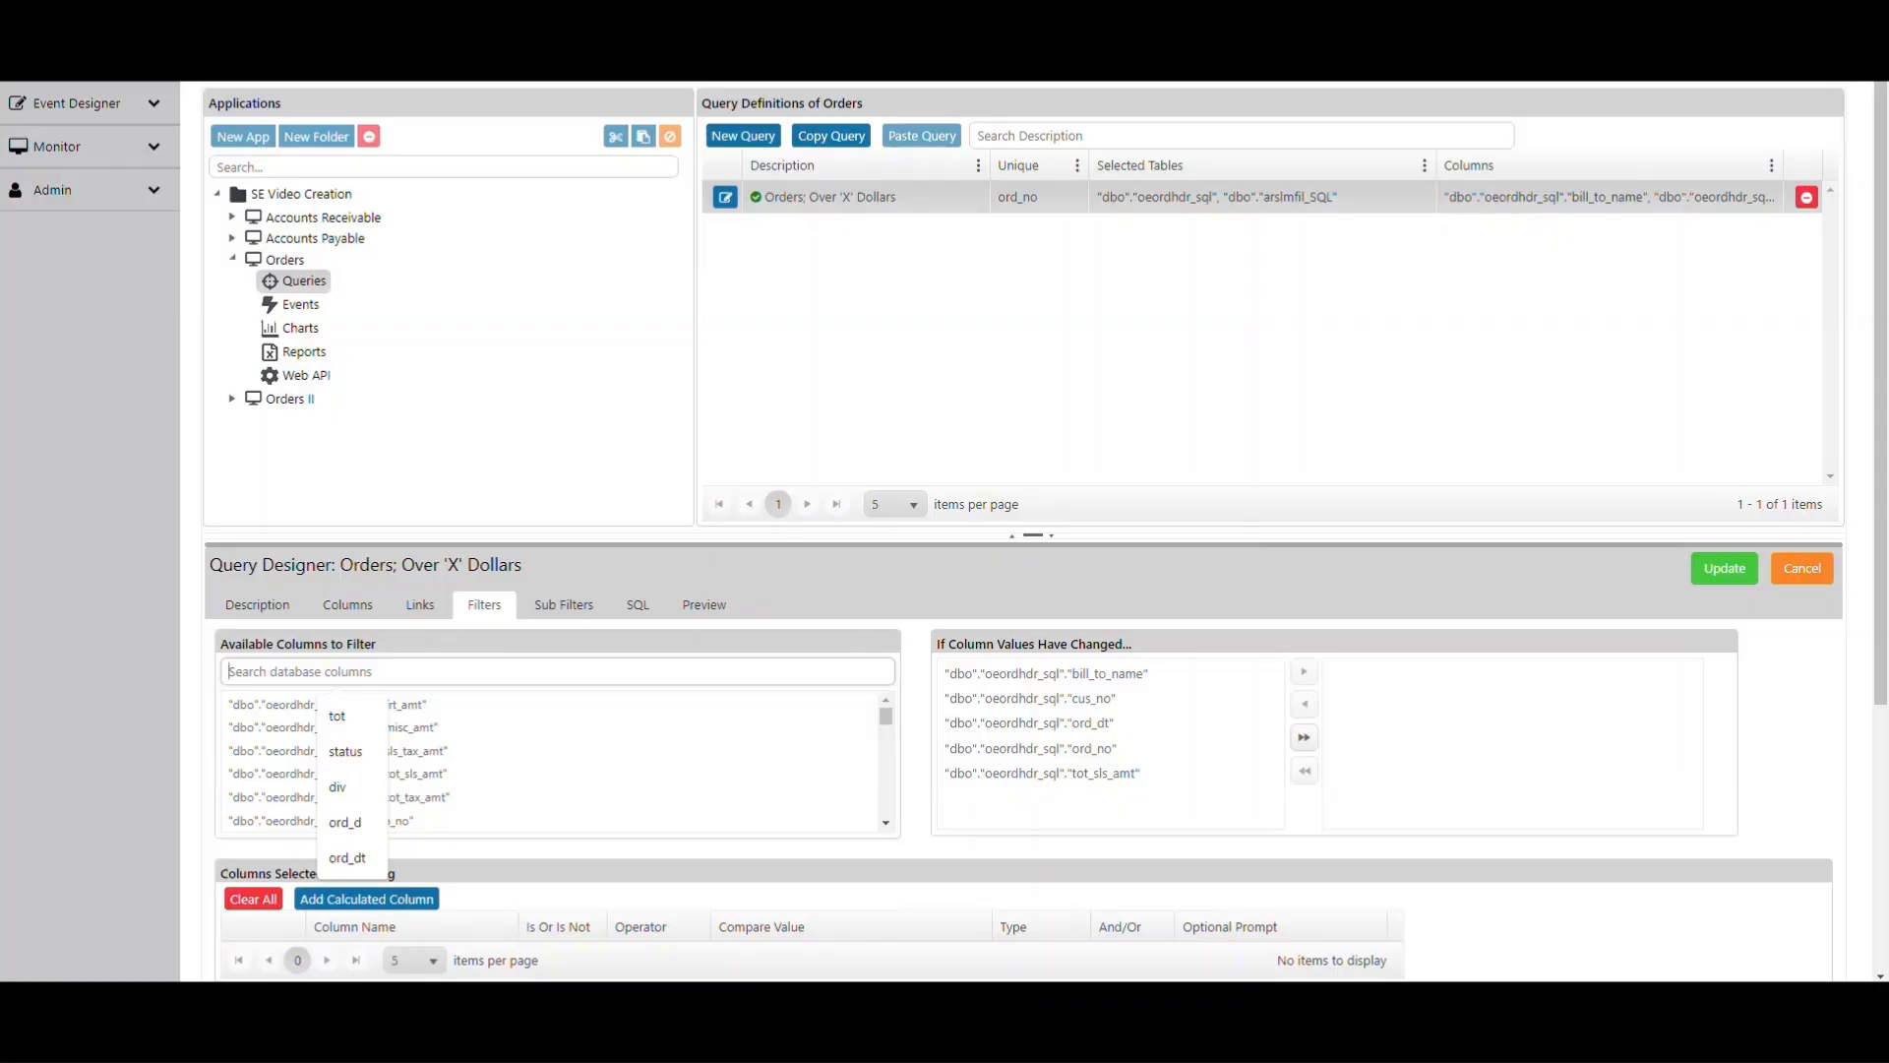
{"action": "type", "text": "ord_d"}
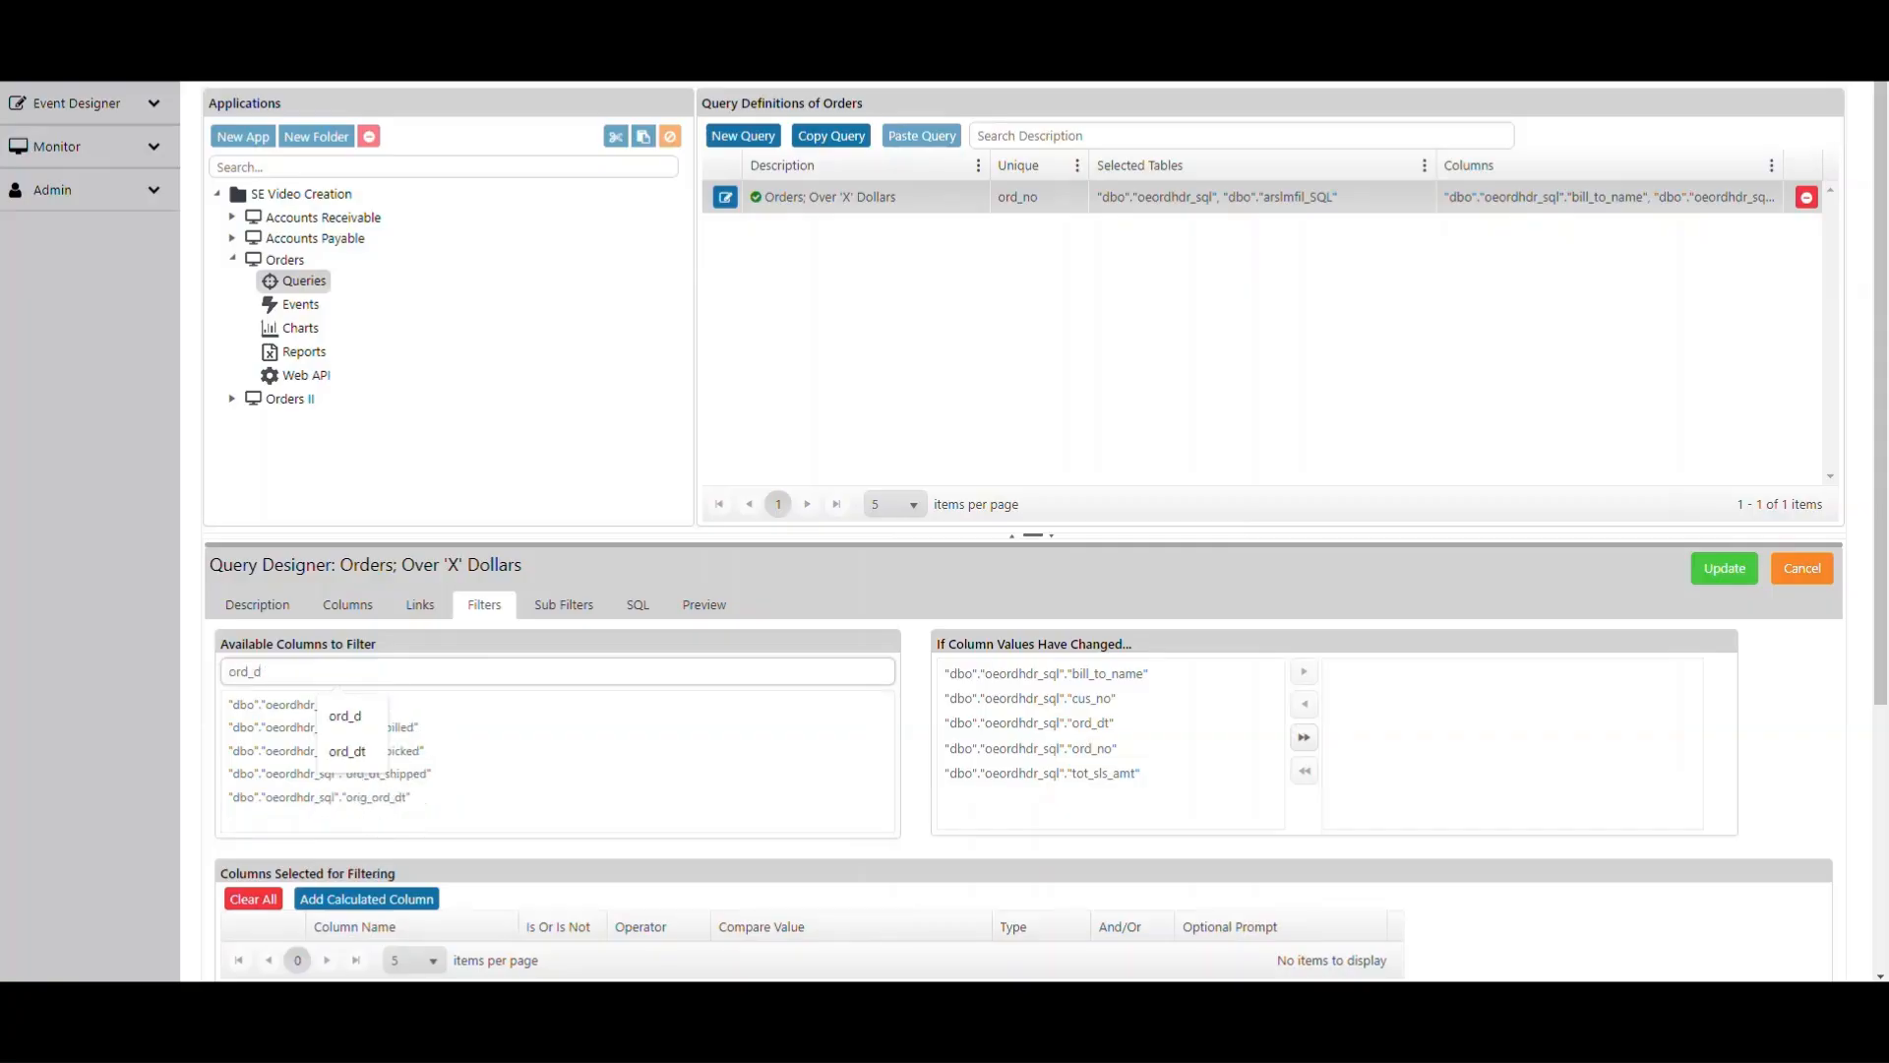
{"action": "type", "text": "t"}
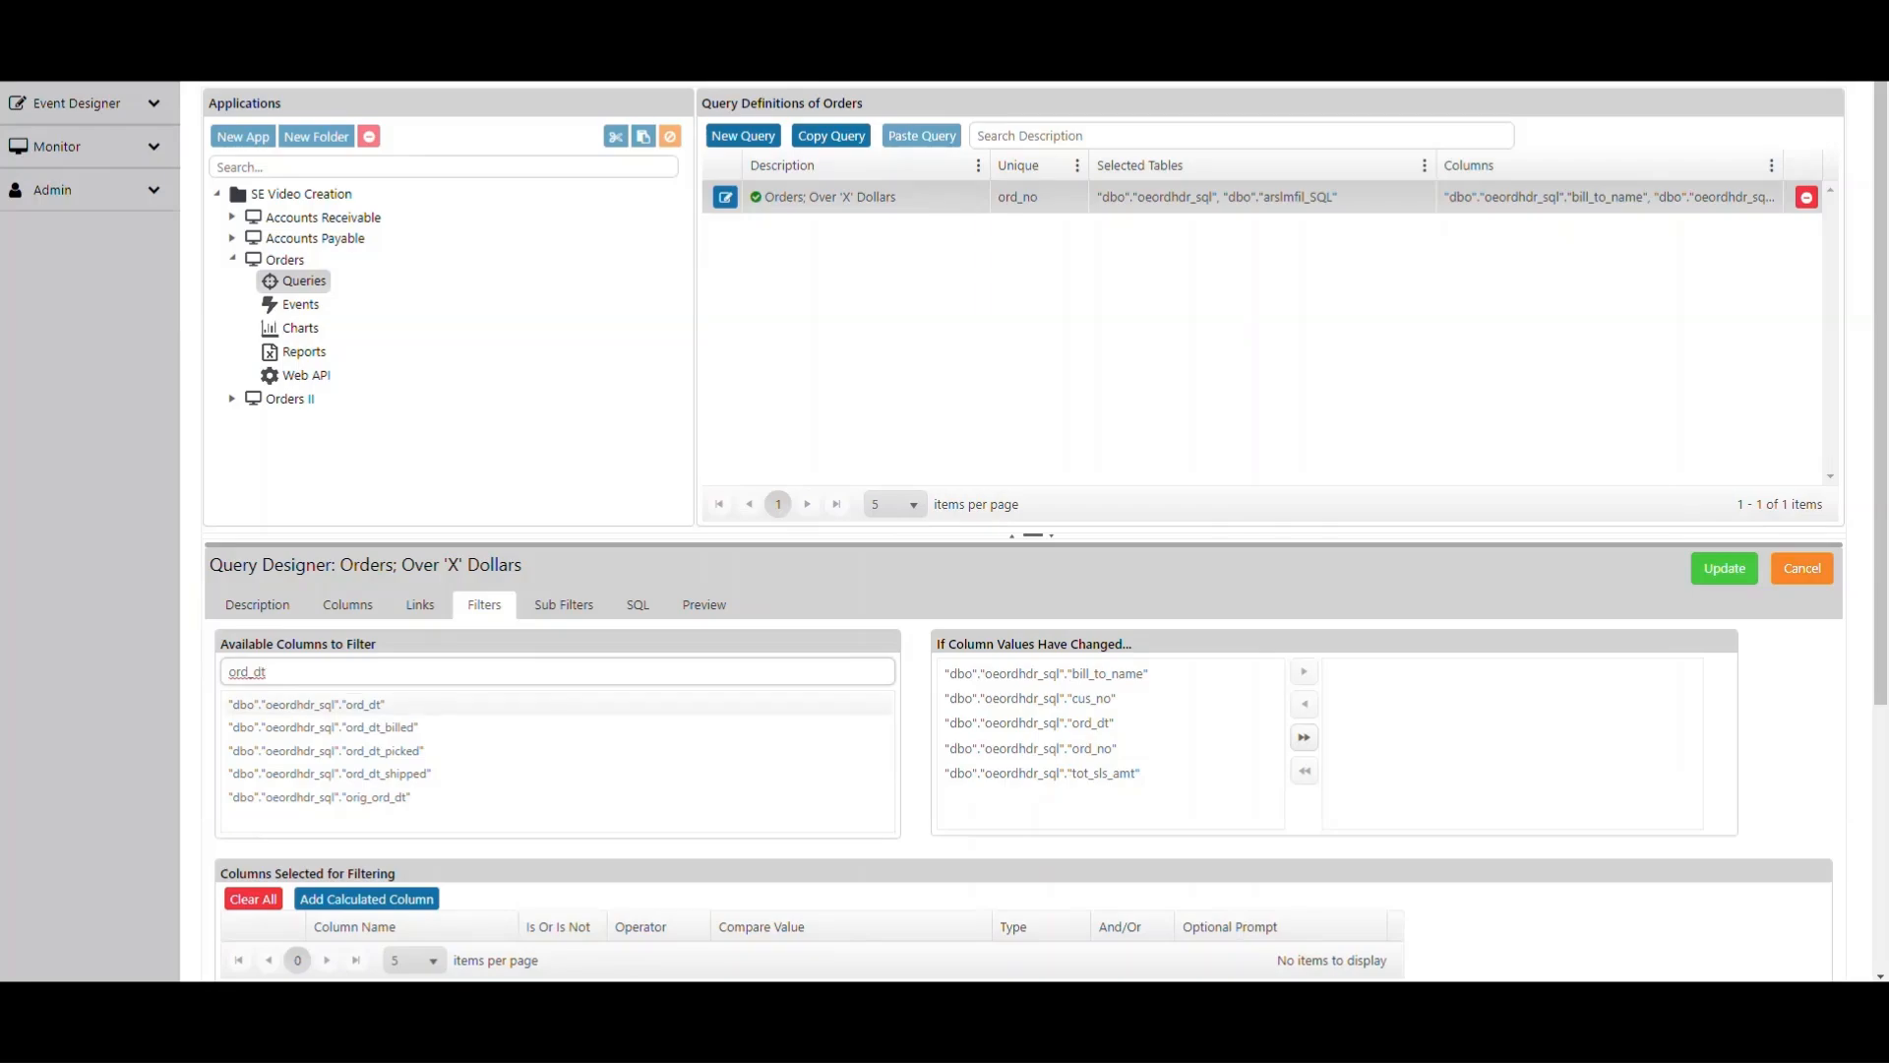
{"action": "double_click", "coordinate": [306, 705]}
{"action": "scroll", "coordinate": [551, 753], "scroll_direction": "down", "scroll_amount": 1}
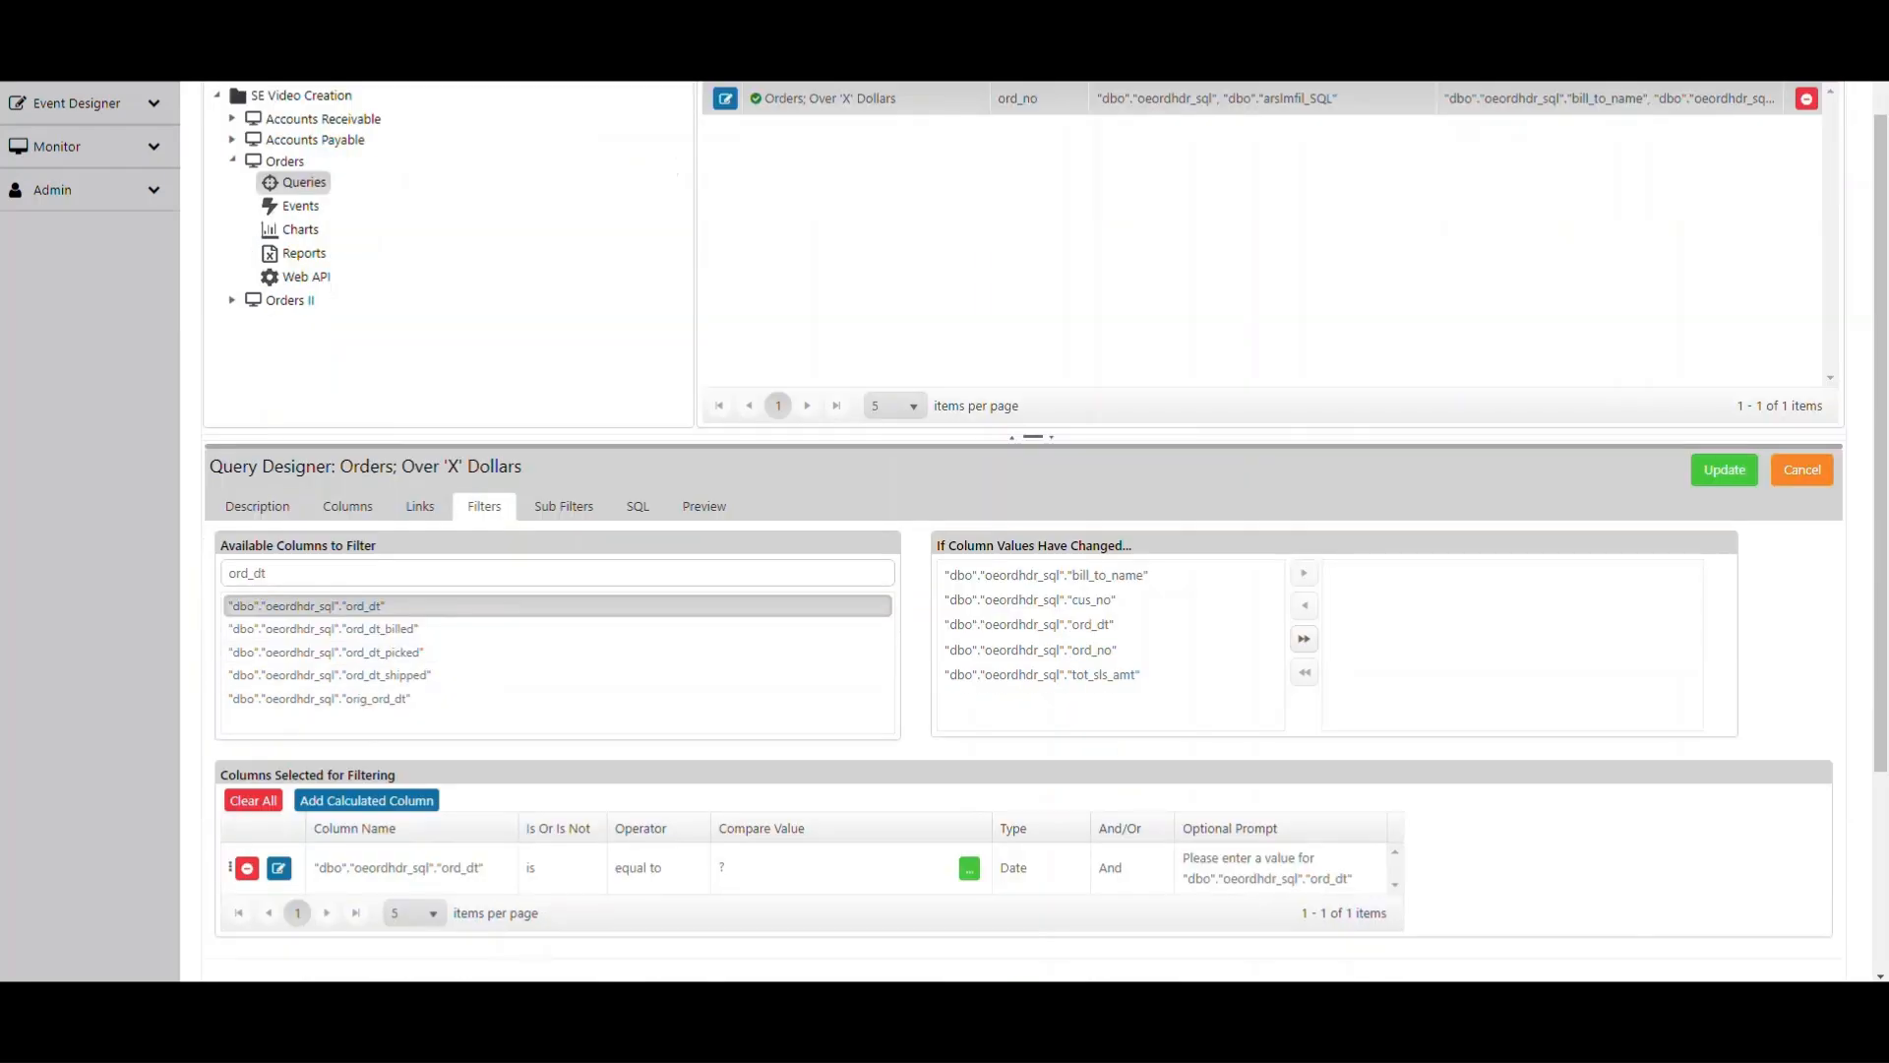
- Examine the Is Or Is Not and Operator choices for the ord_dt filter row
{"action": "left_click", "coordinate": [269, 769]}
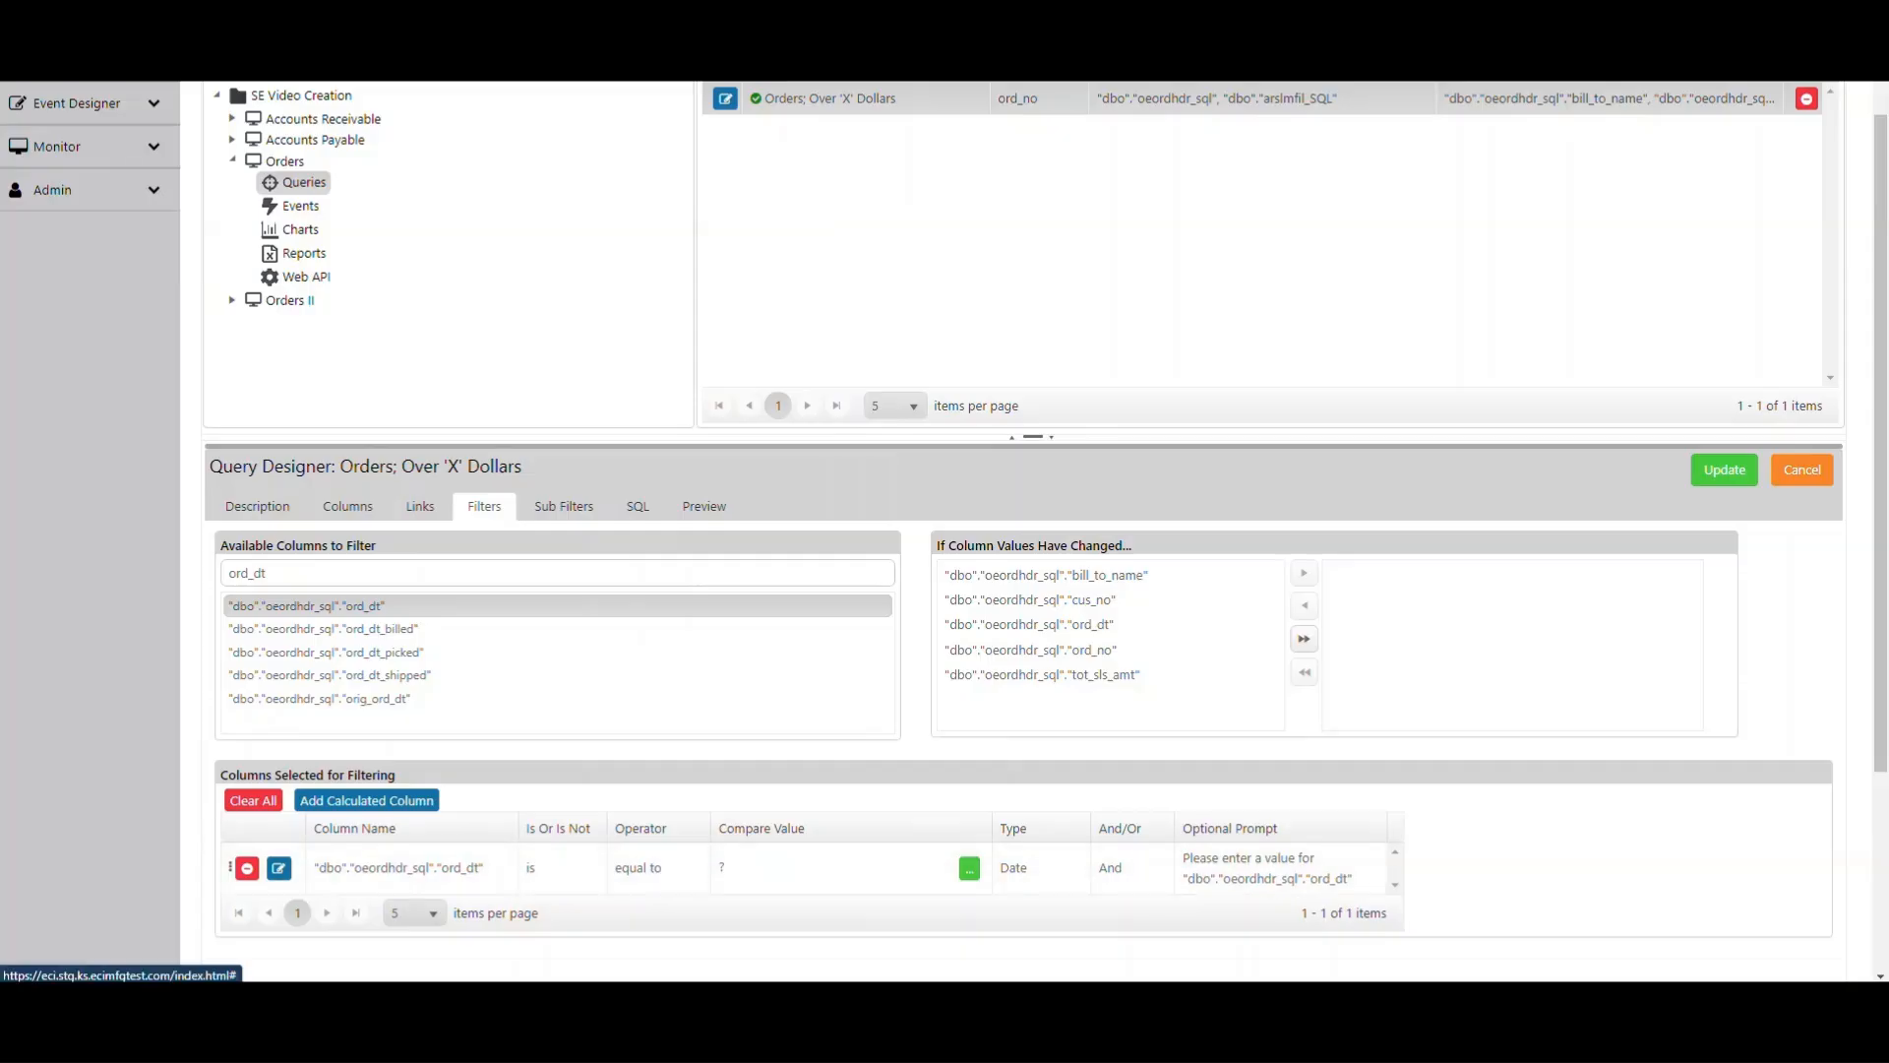
{"action": "left_click", "coordinate": [570, 833]}
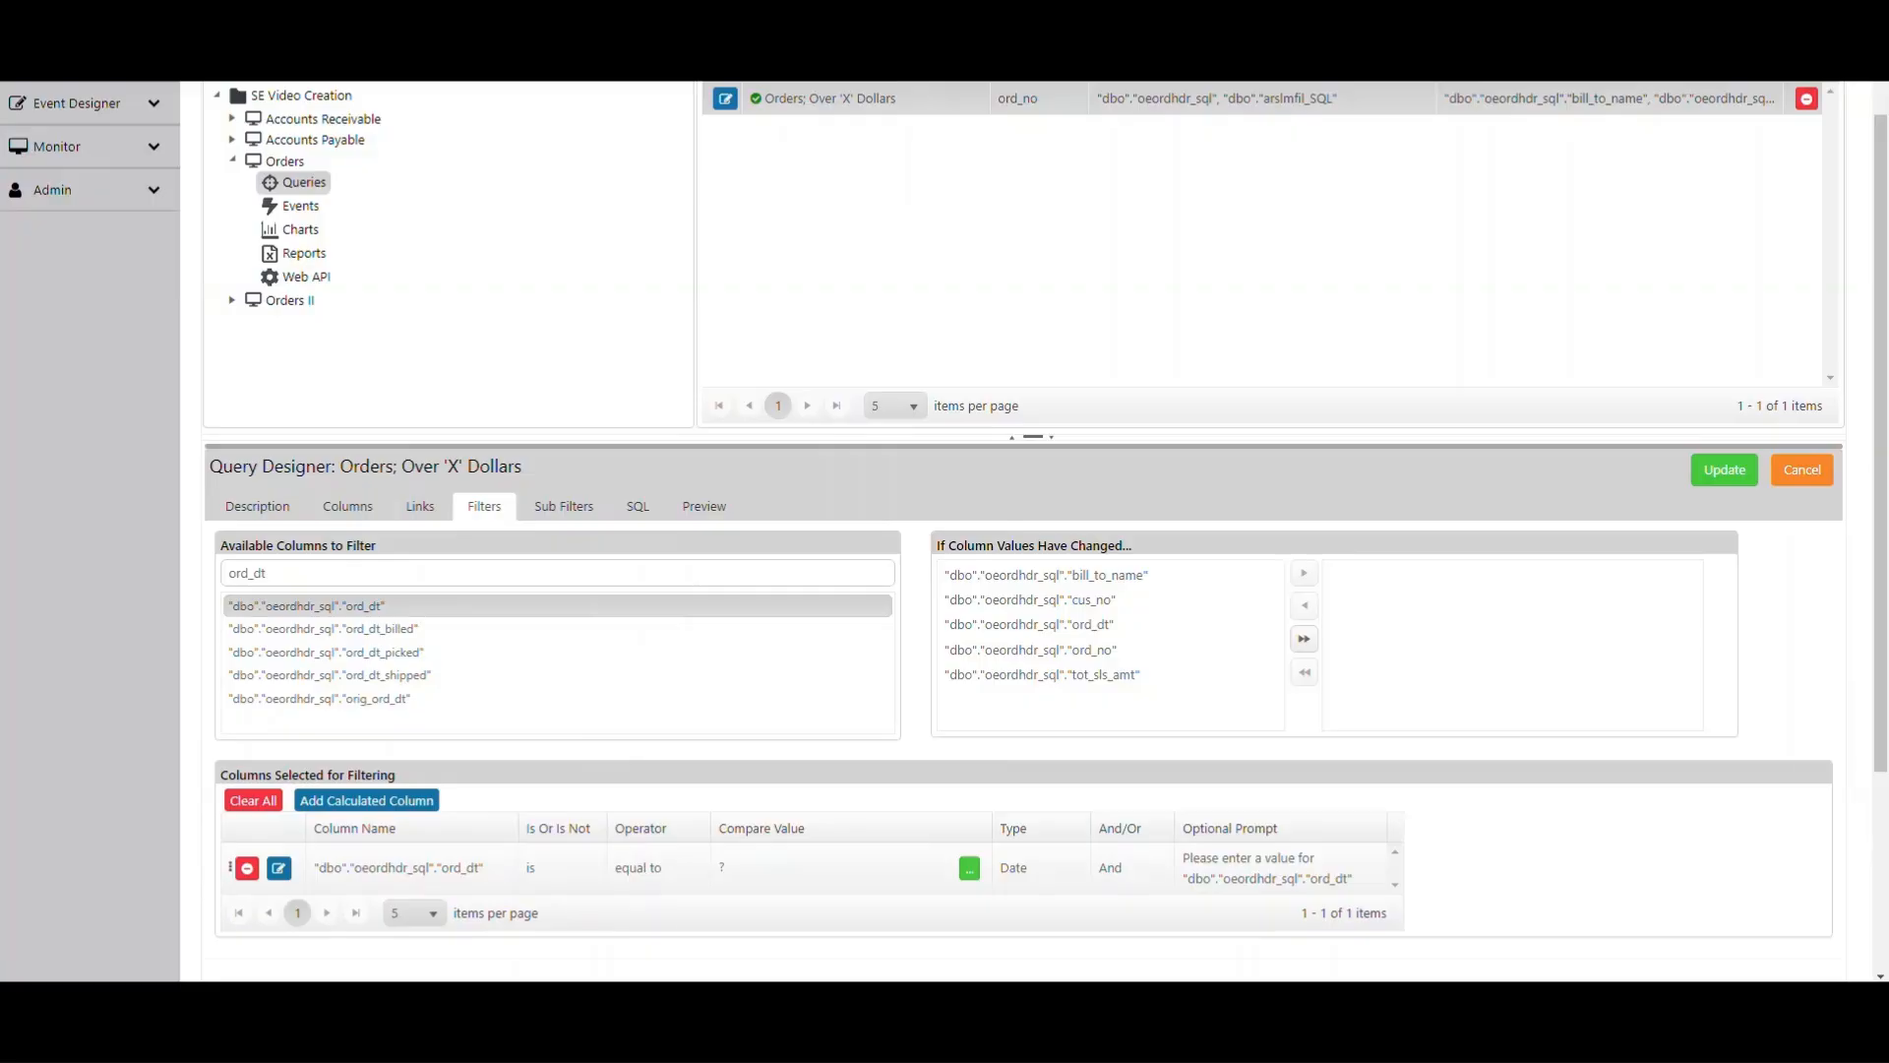
{"action": "left_click", "coordinate": [561, 868]}
{"action": "left_click", "coordinate": [585, 869]}
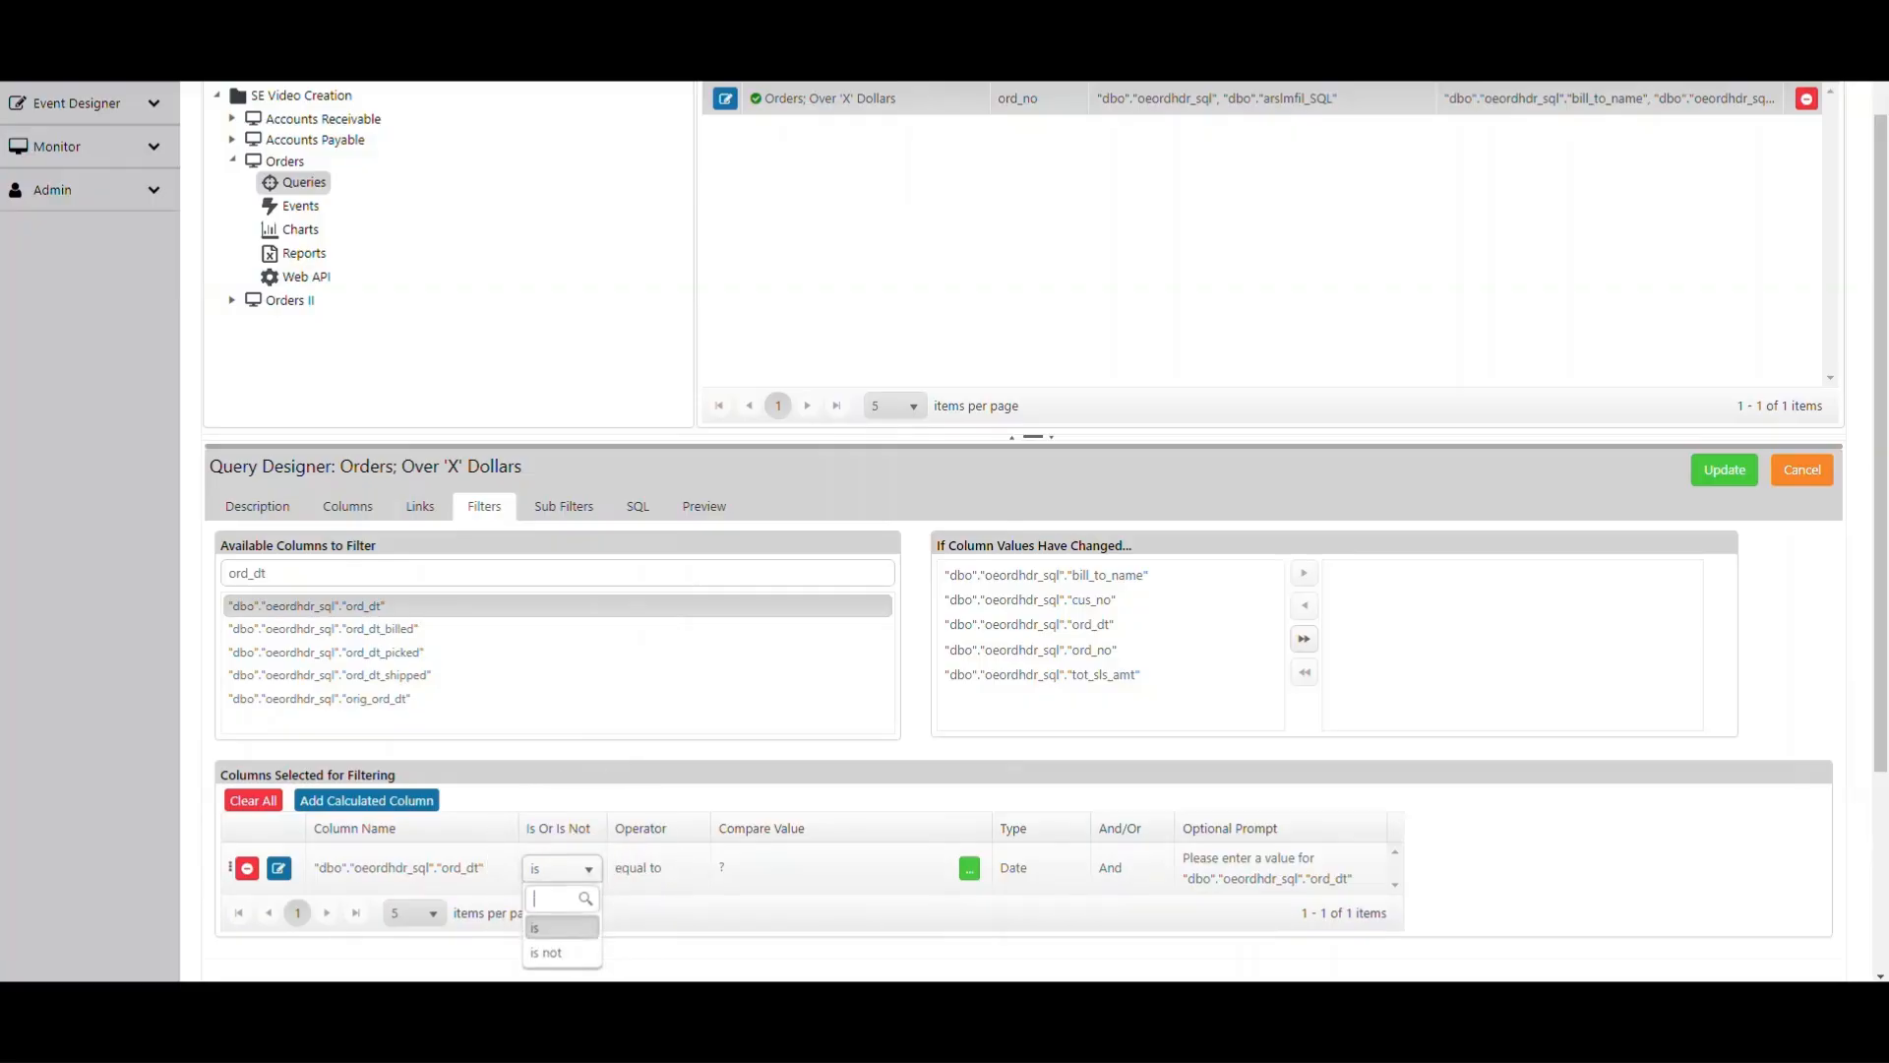
{"action": "left_click", "coordinate": [588, 869]}
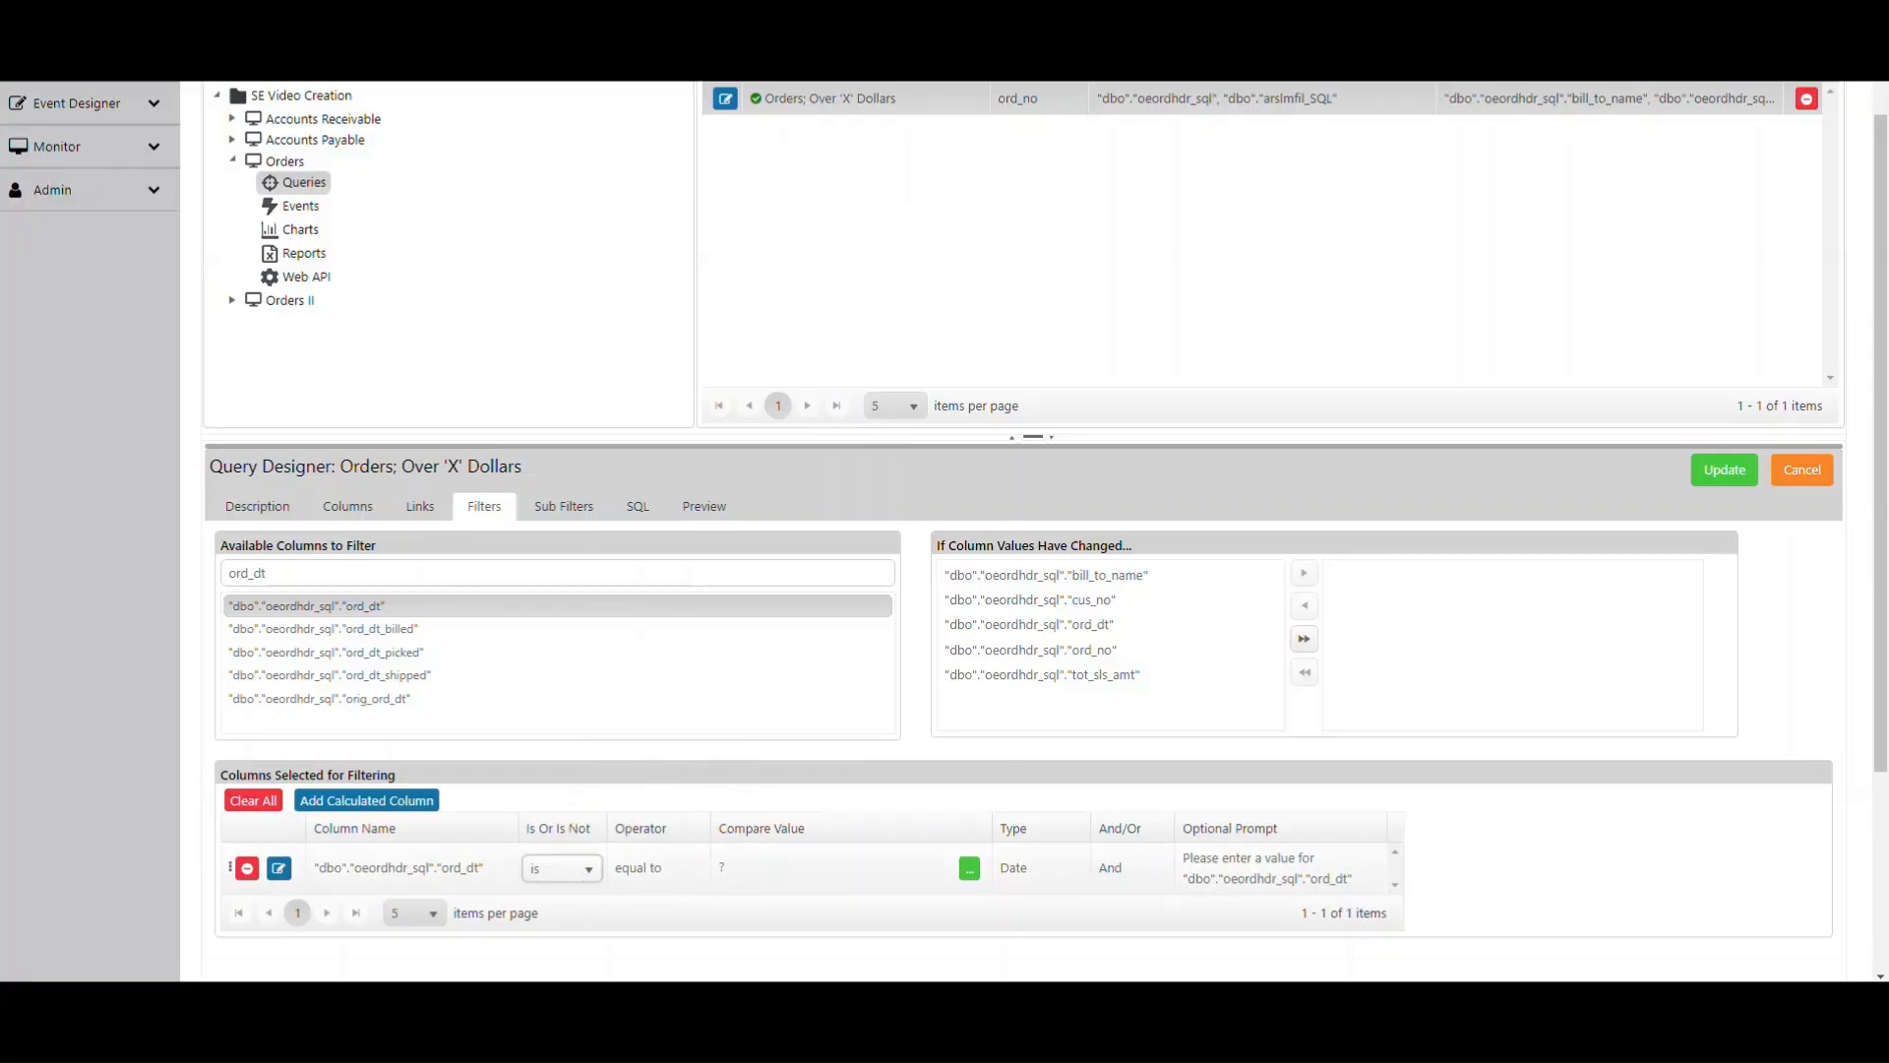
{"action": "key", "text": "ctrl"}
{"action": "left_click", "coordinate": [676, 866]}
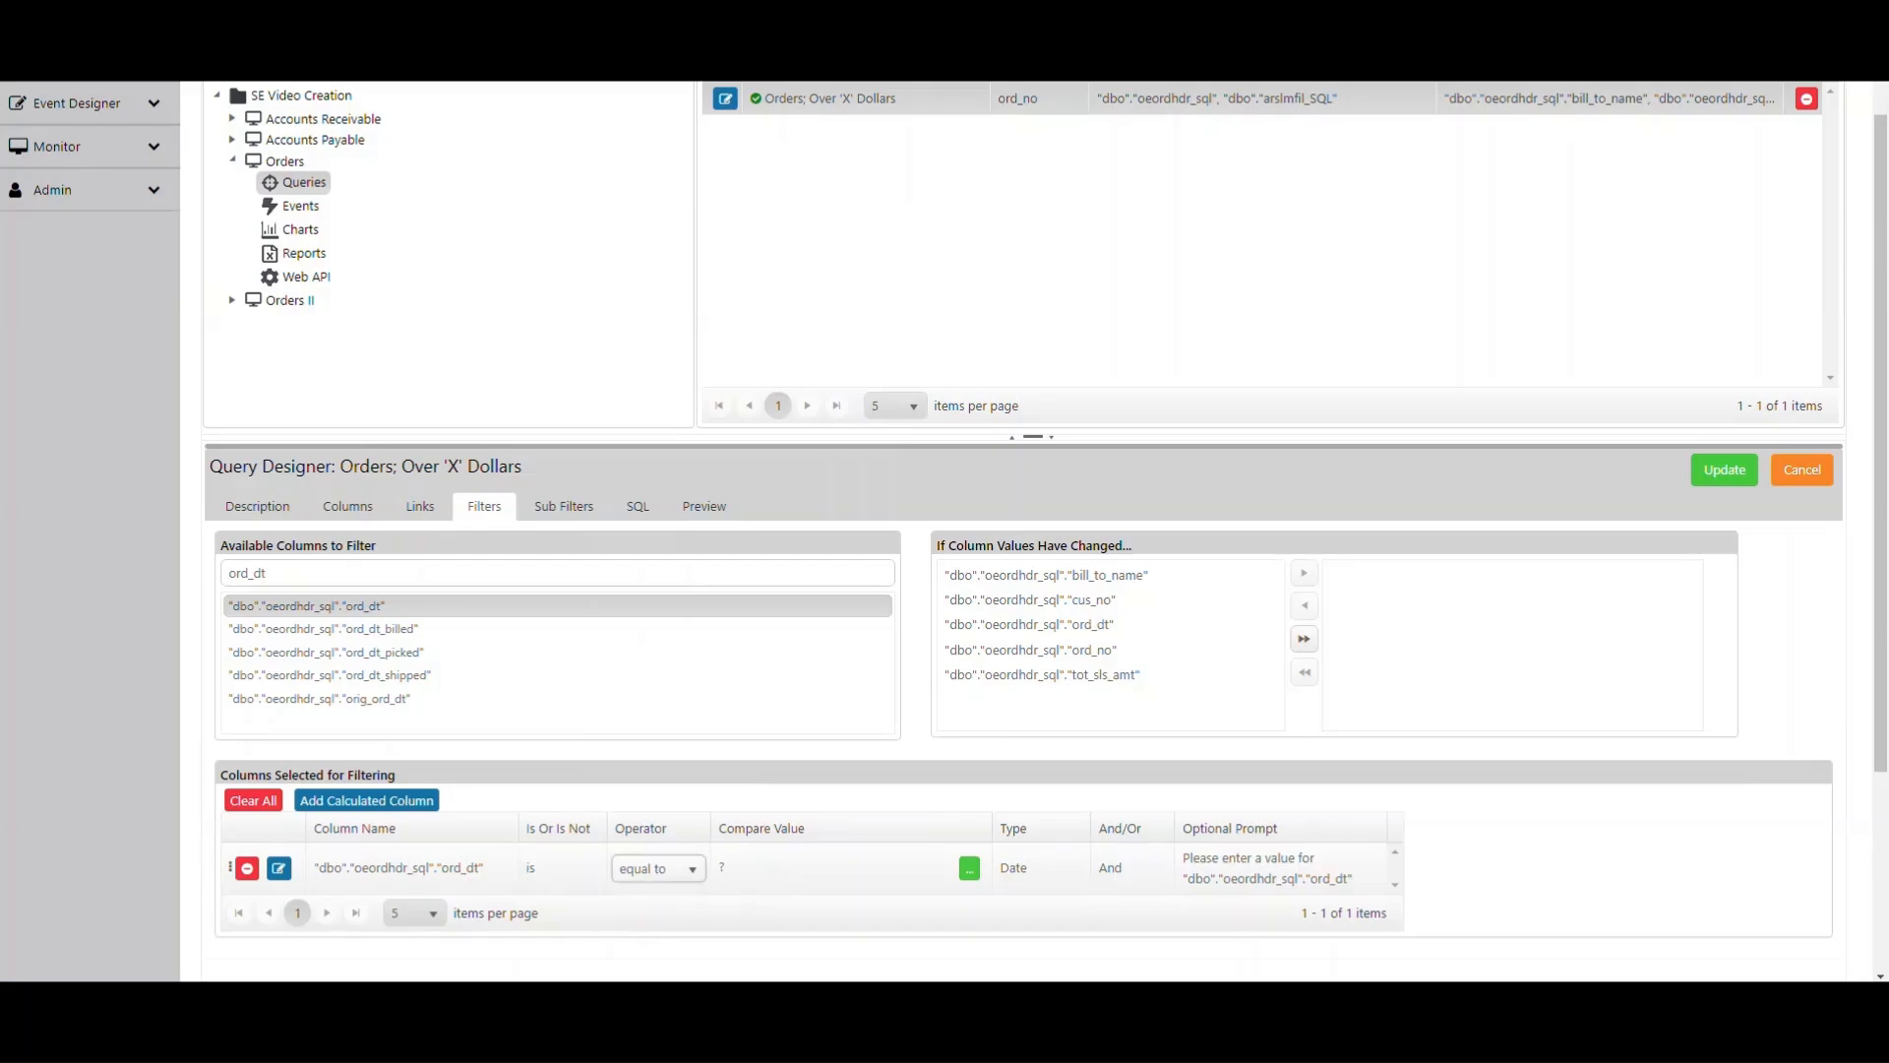
{"action": "left_click", "coordinate": [678, 868]}
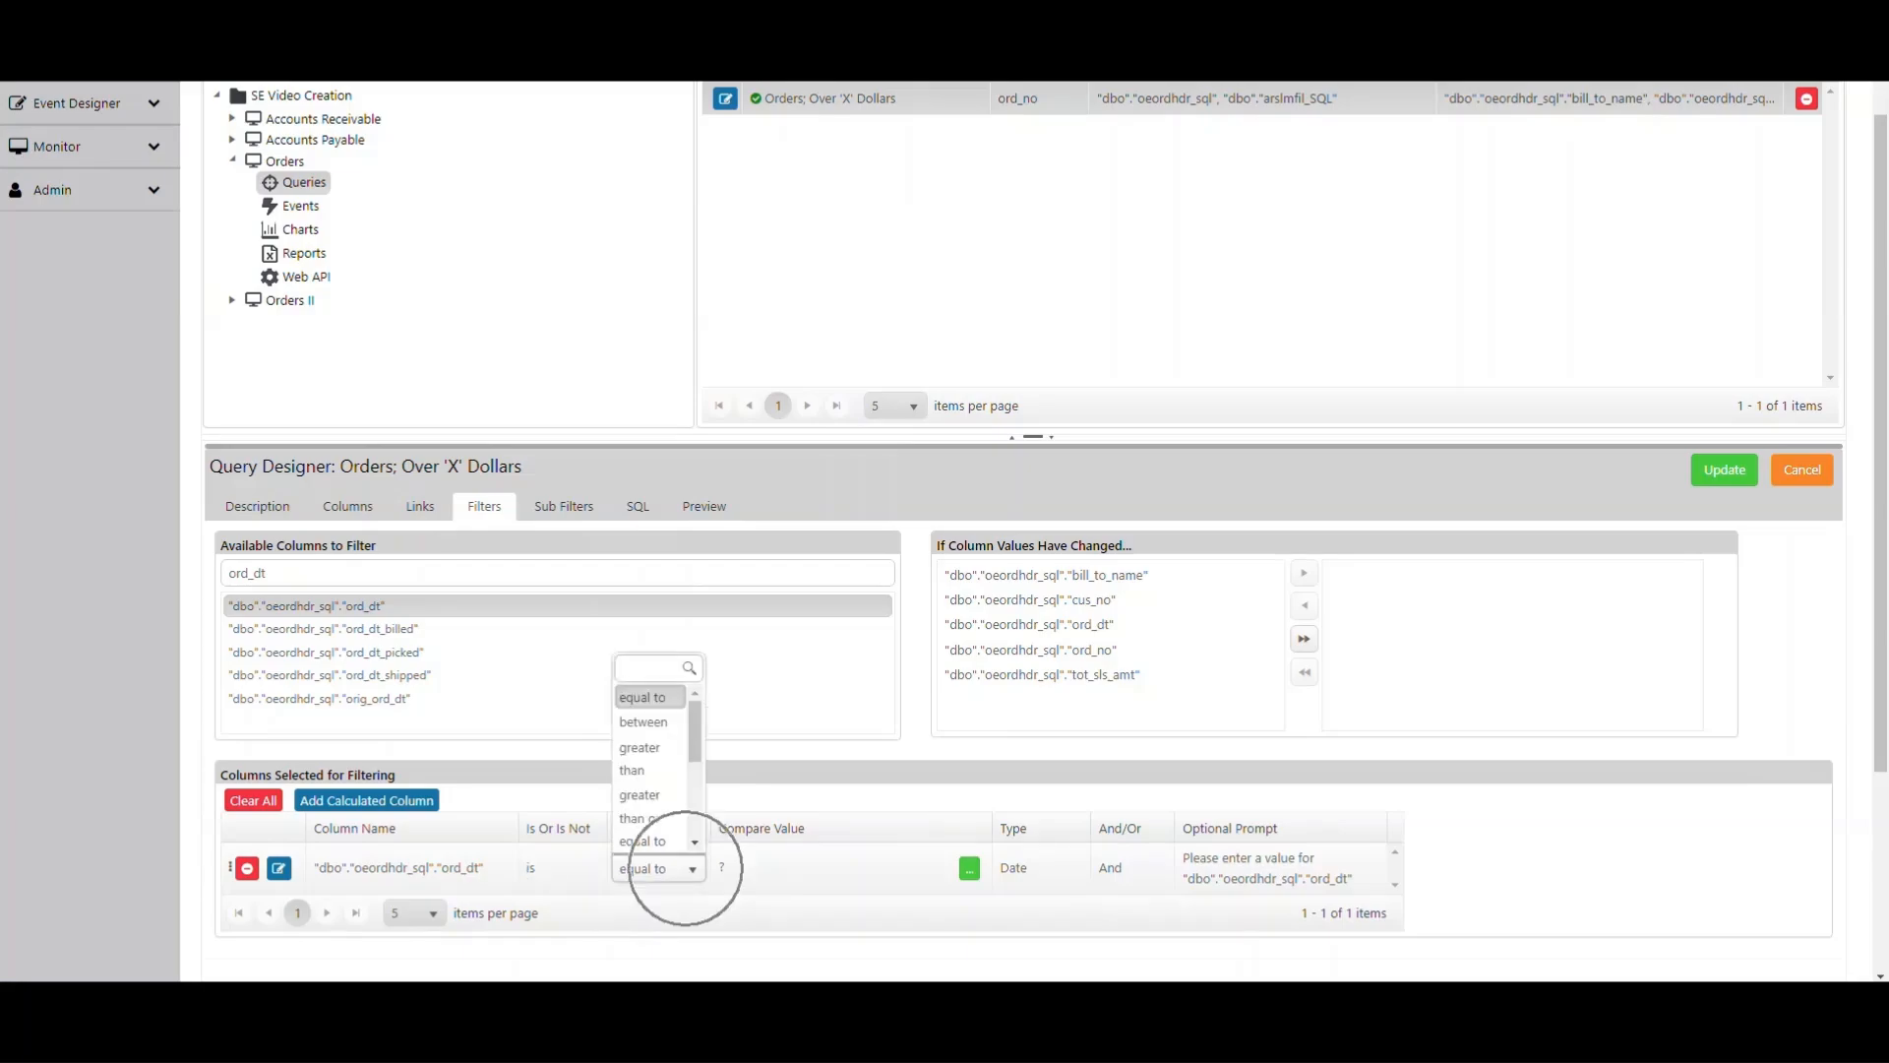
{"action": "left_click", "coordinate": [679, 868]}
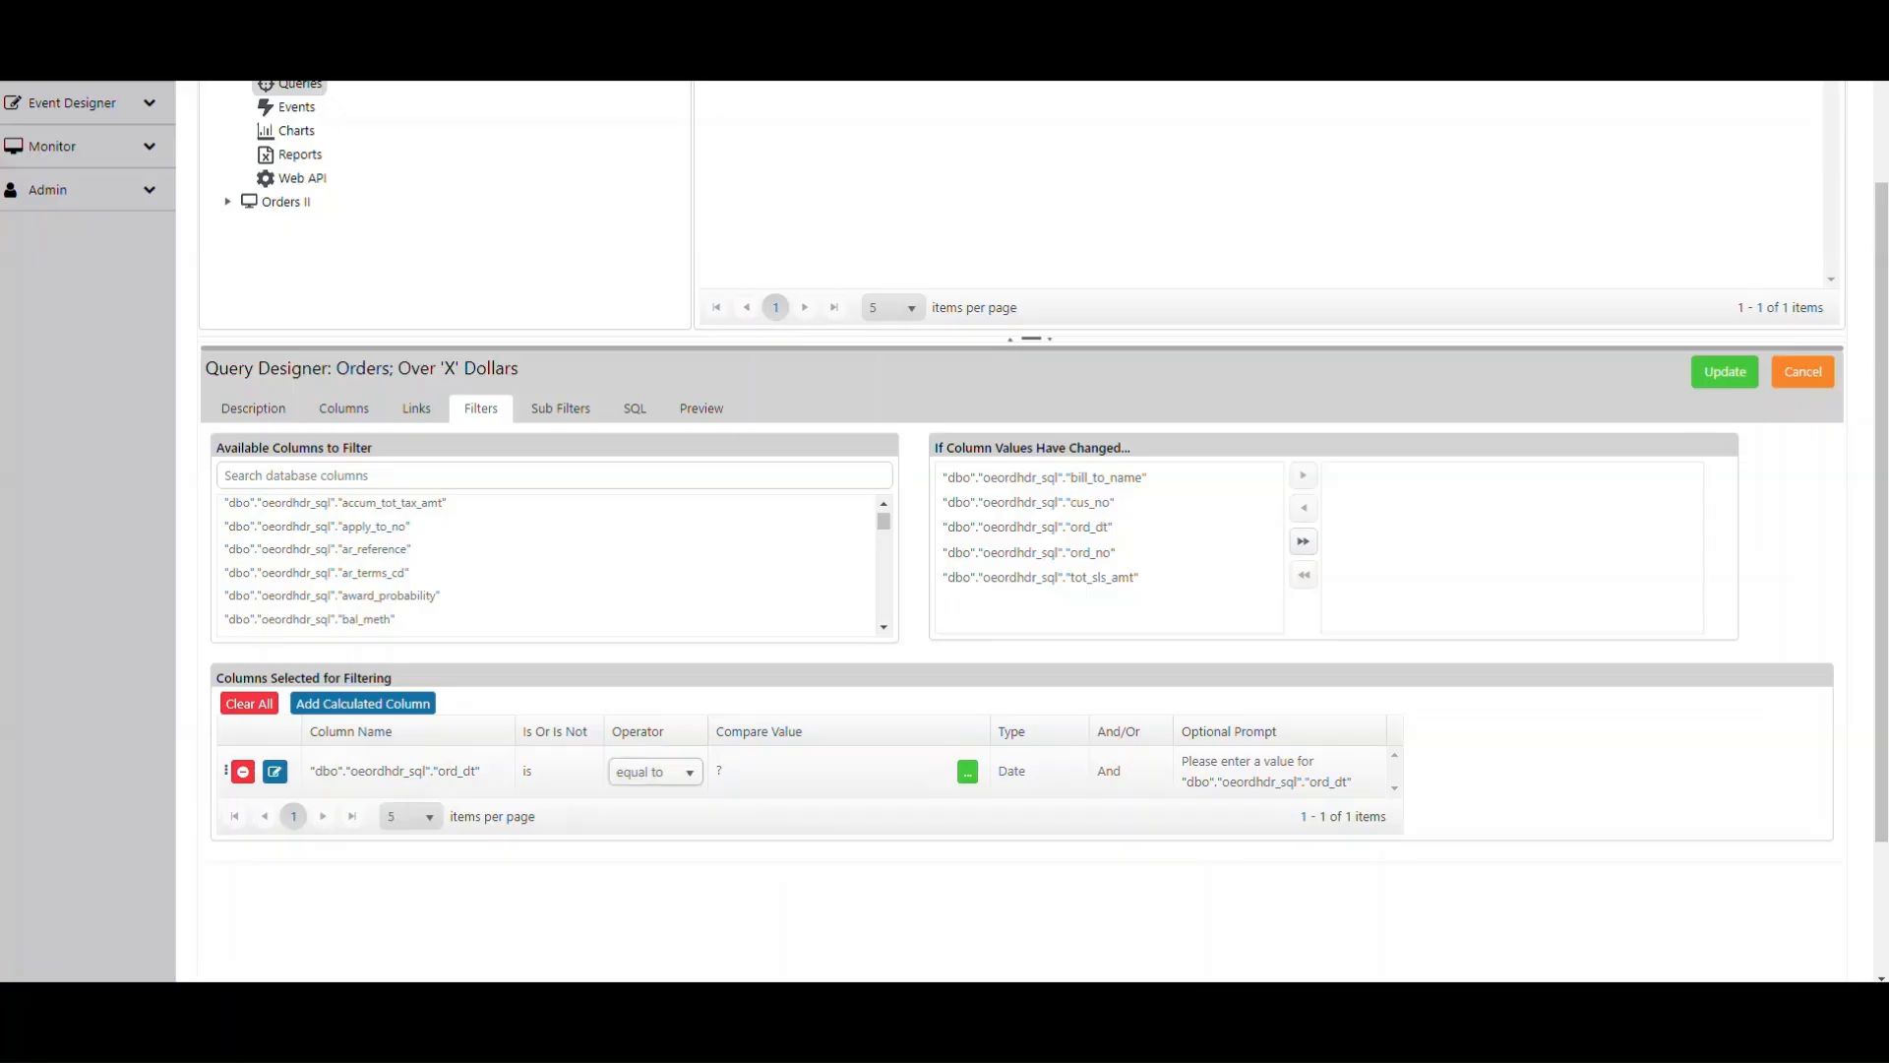
- Set the ord_dt filter's compare value to the %Current Date YYYY/MM/DD% variable
{"action": "left_click", "coordinate": [807, 772]}
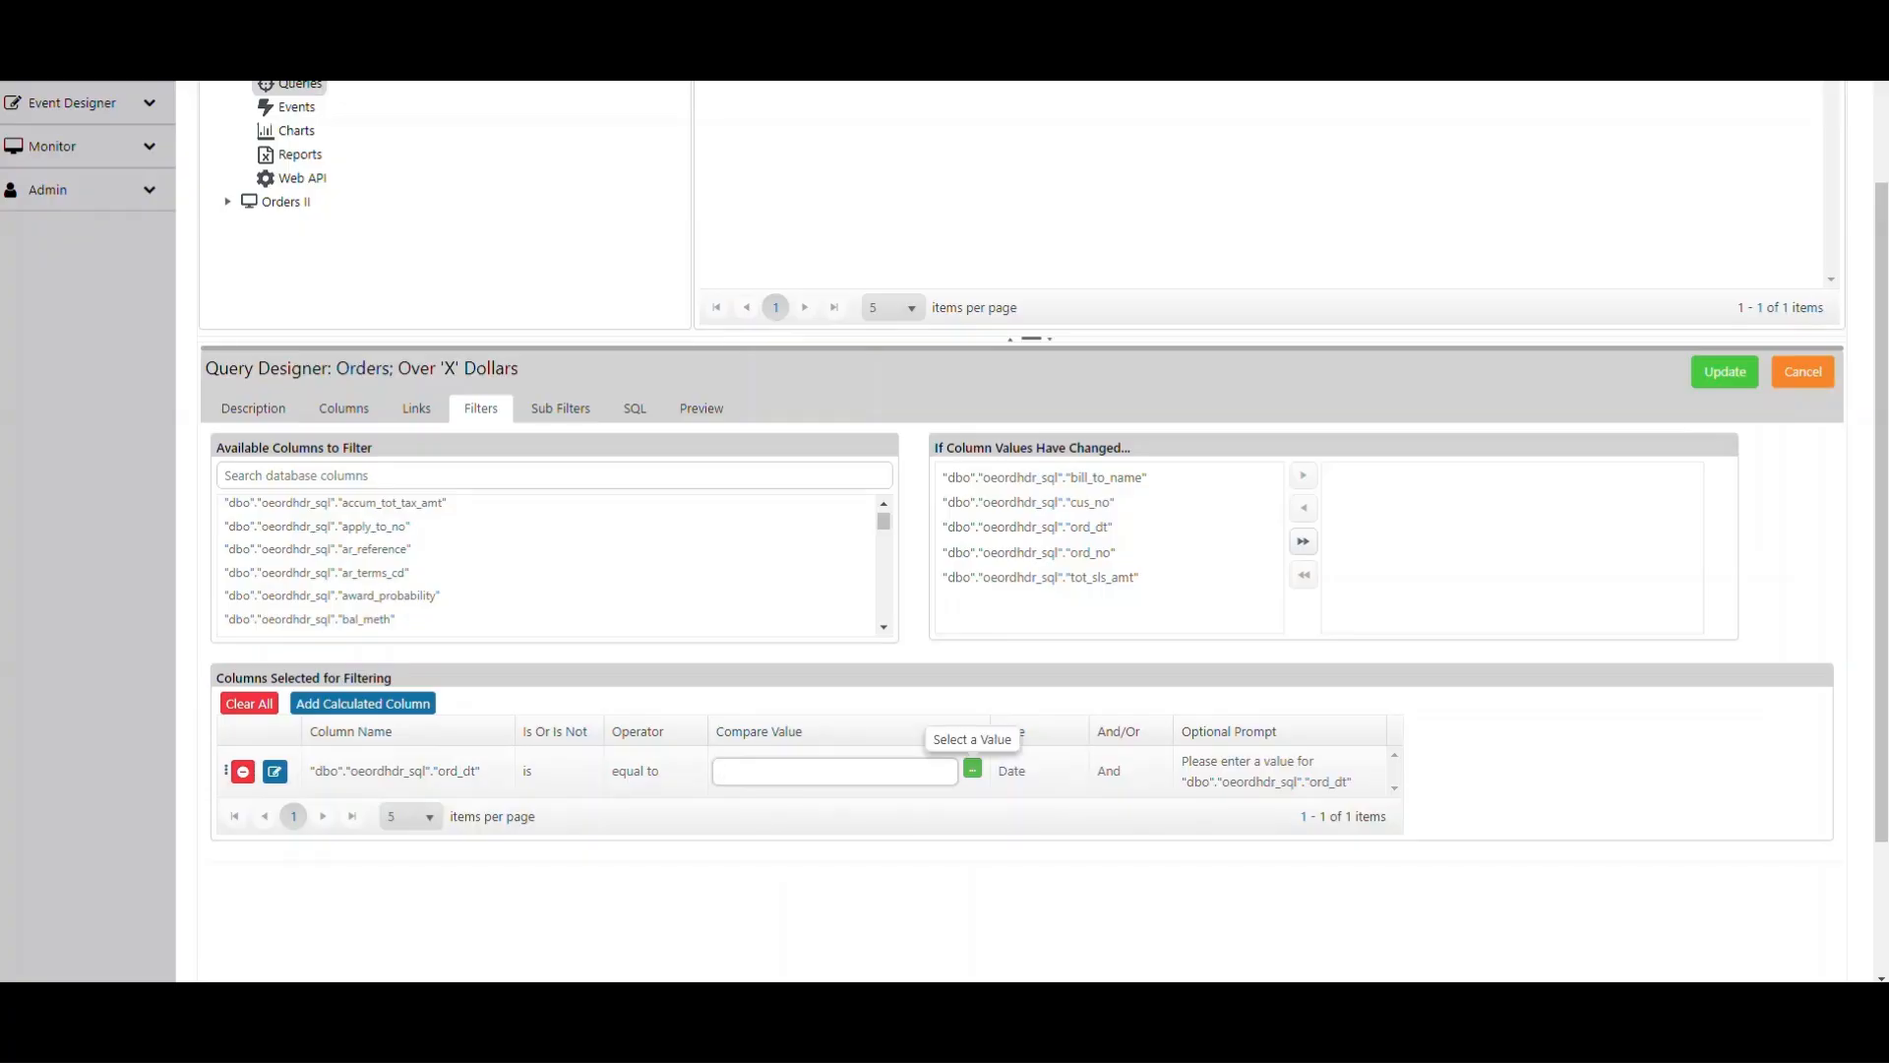
{"action": "left_click", "coordinate": [972, 768]}
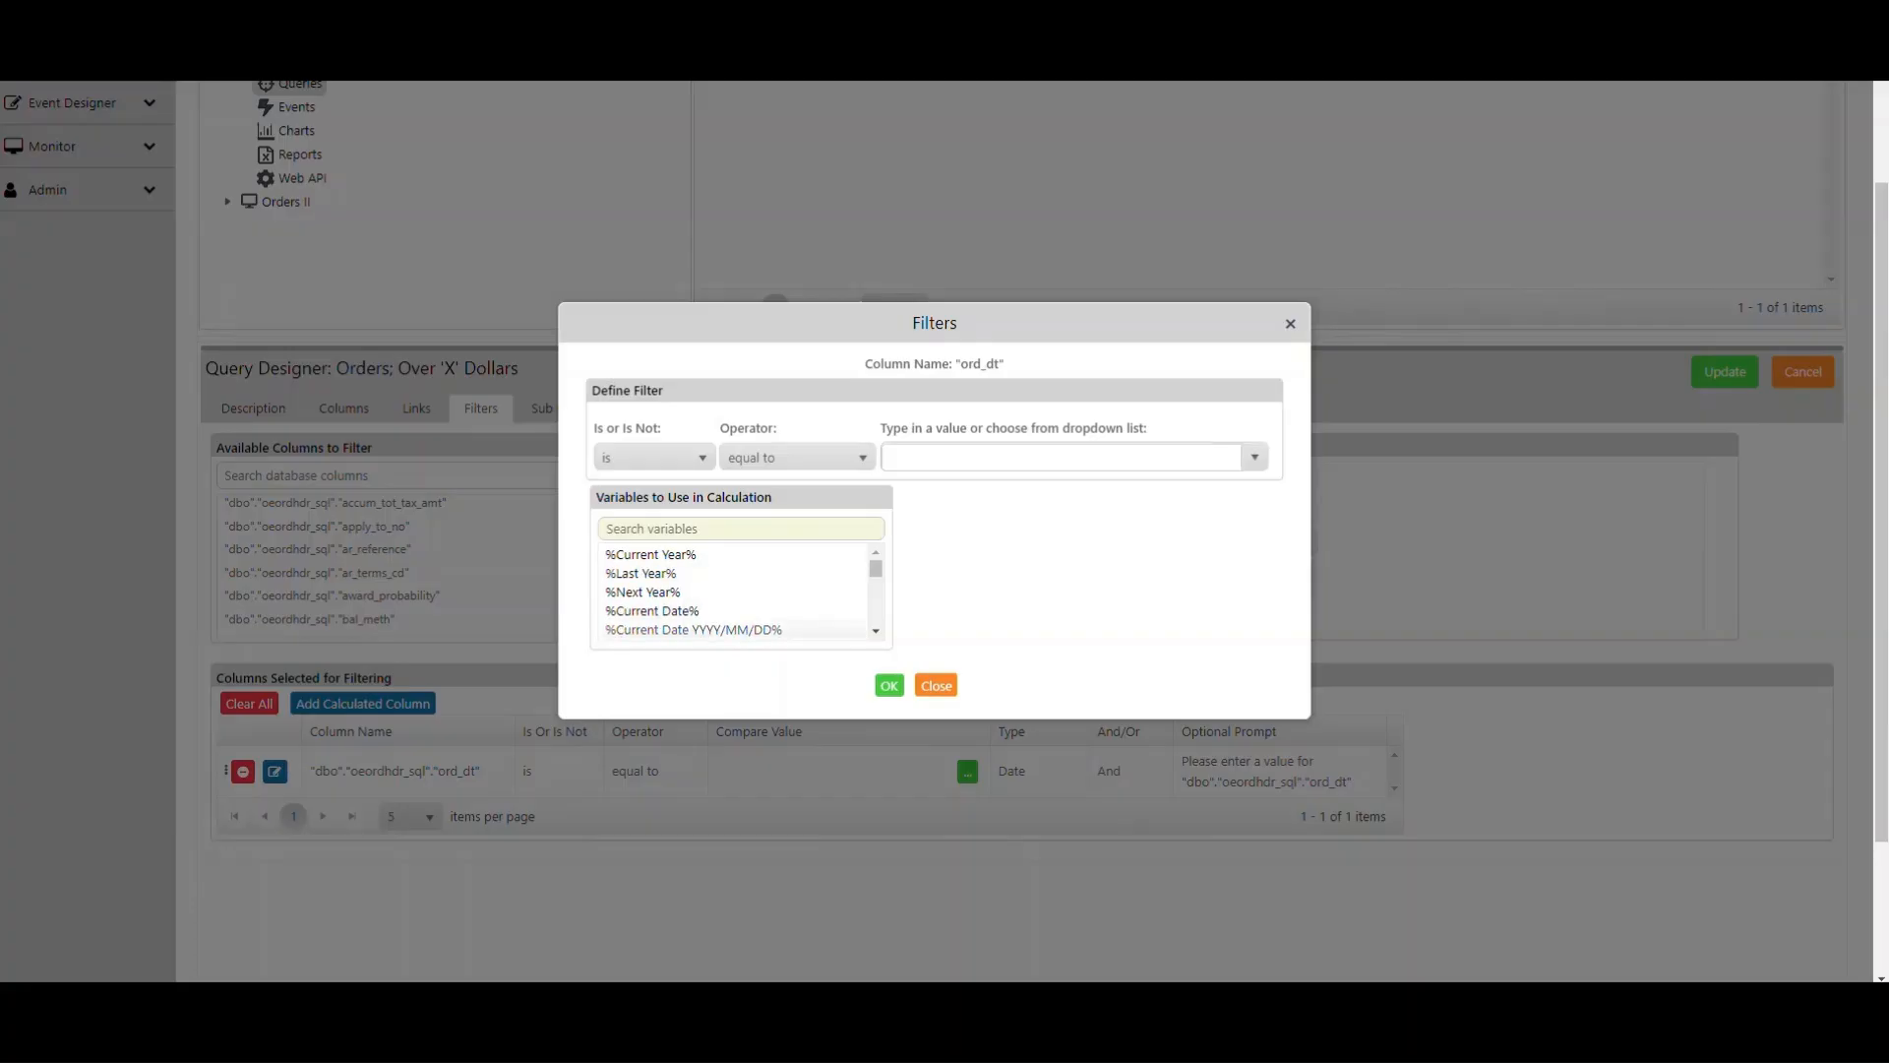
{"action": "left_click", "coordinate": [694, 630]}
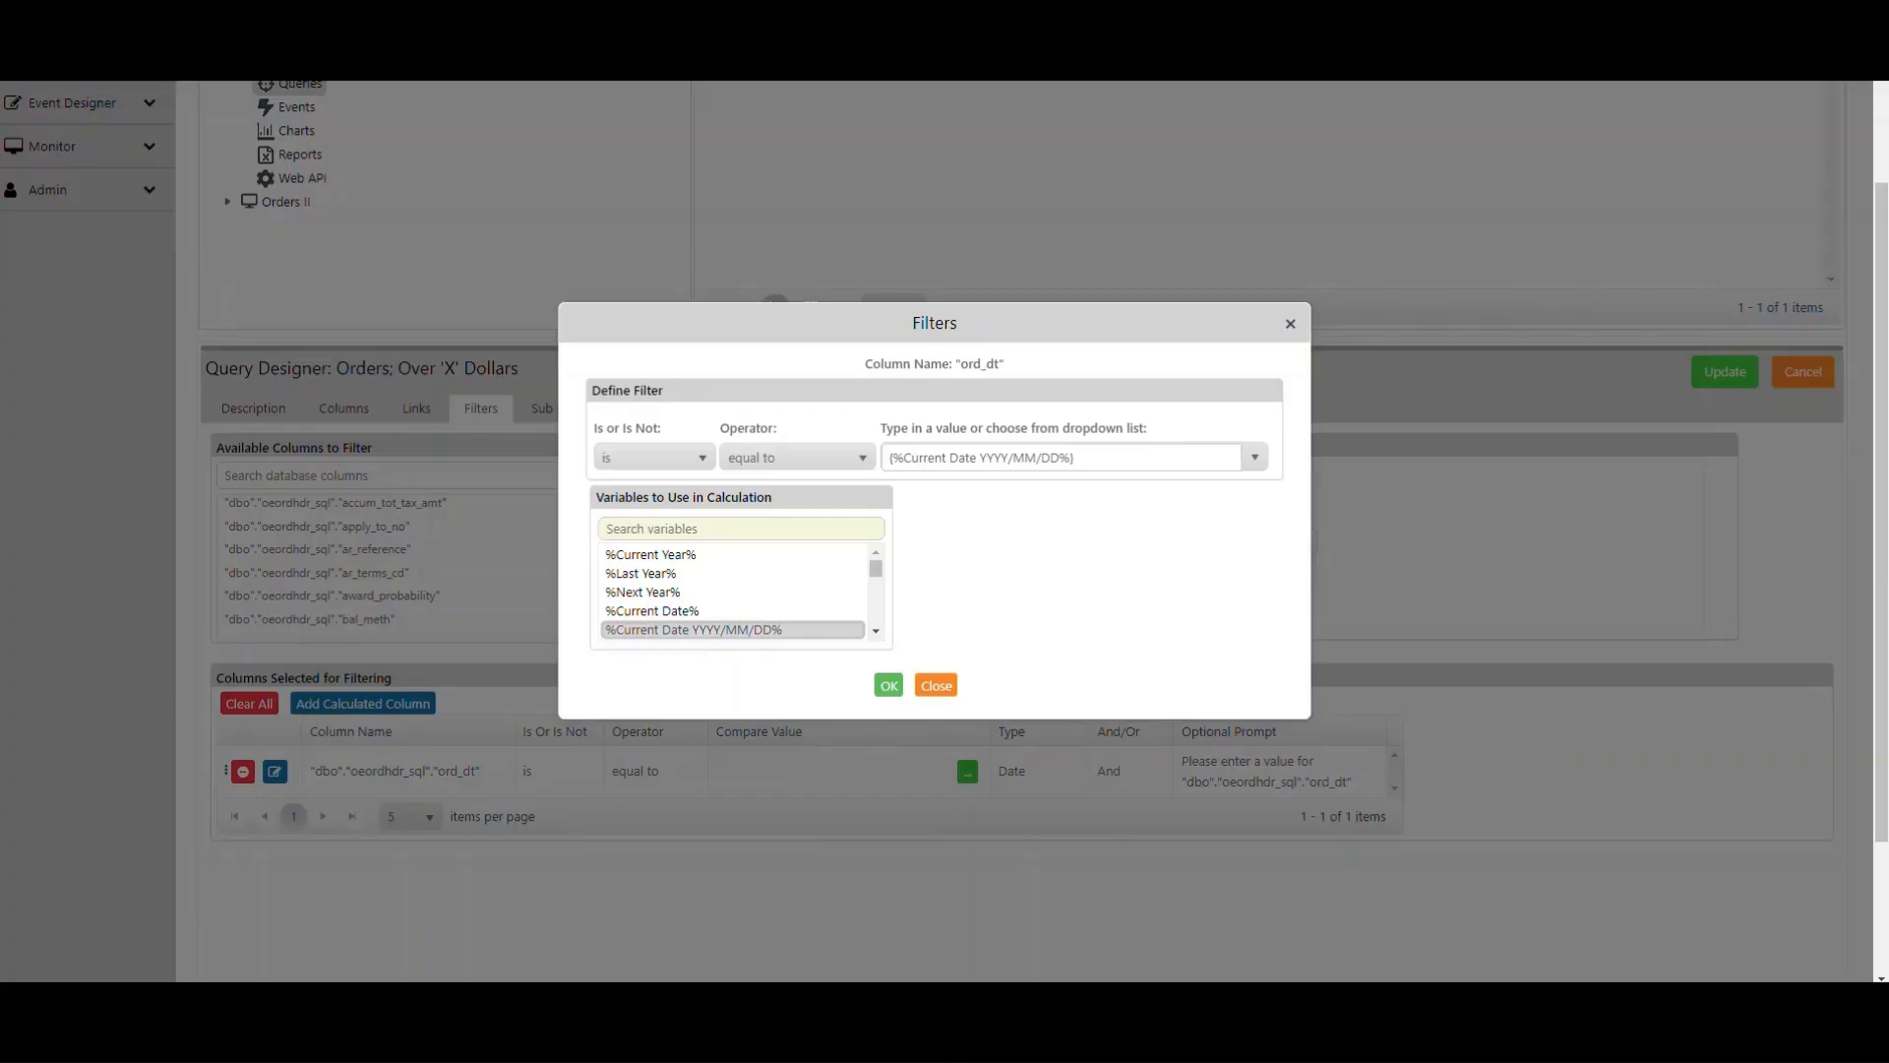
{"action": "left_click", "coordinate": [888, 685]}
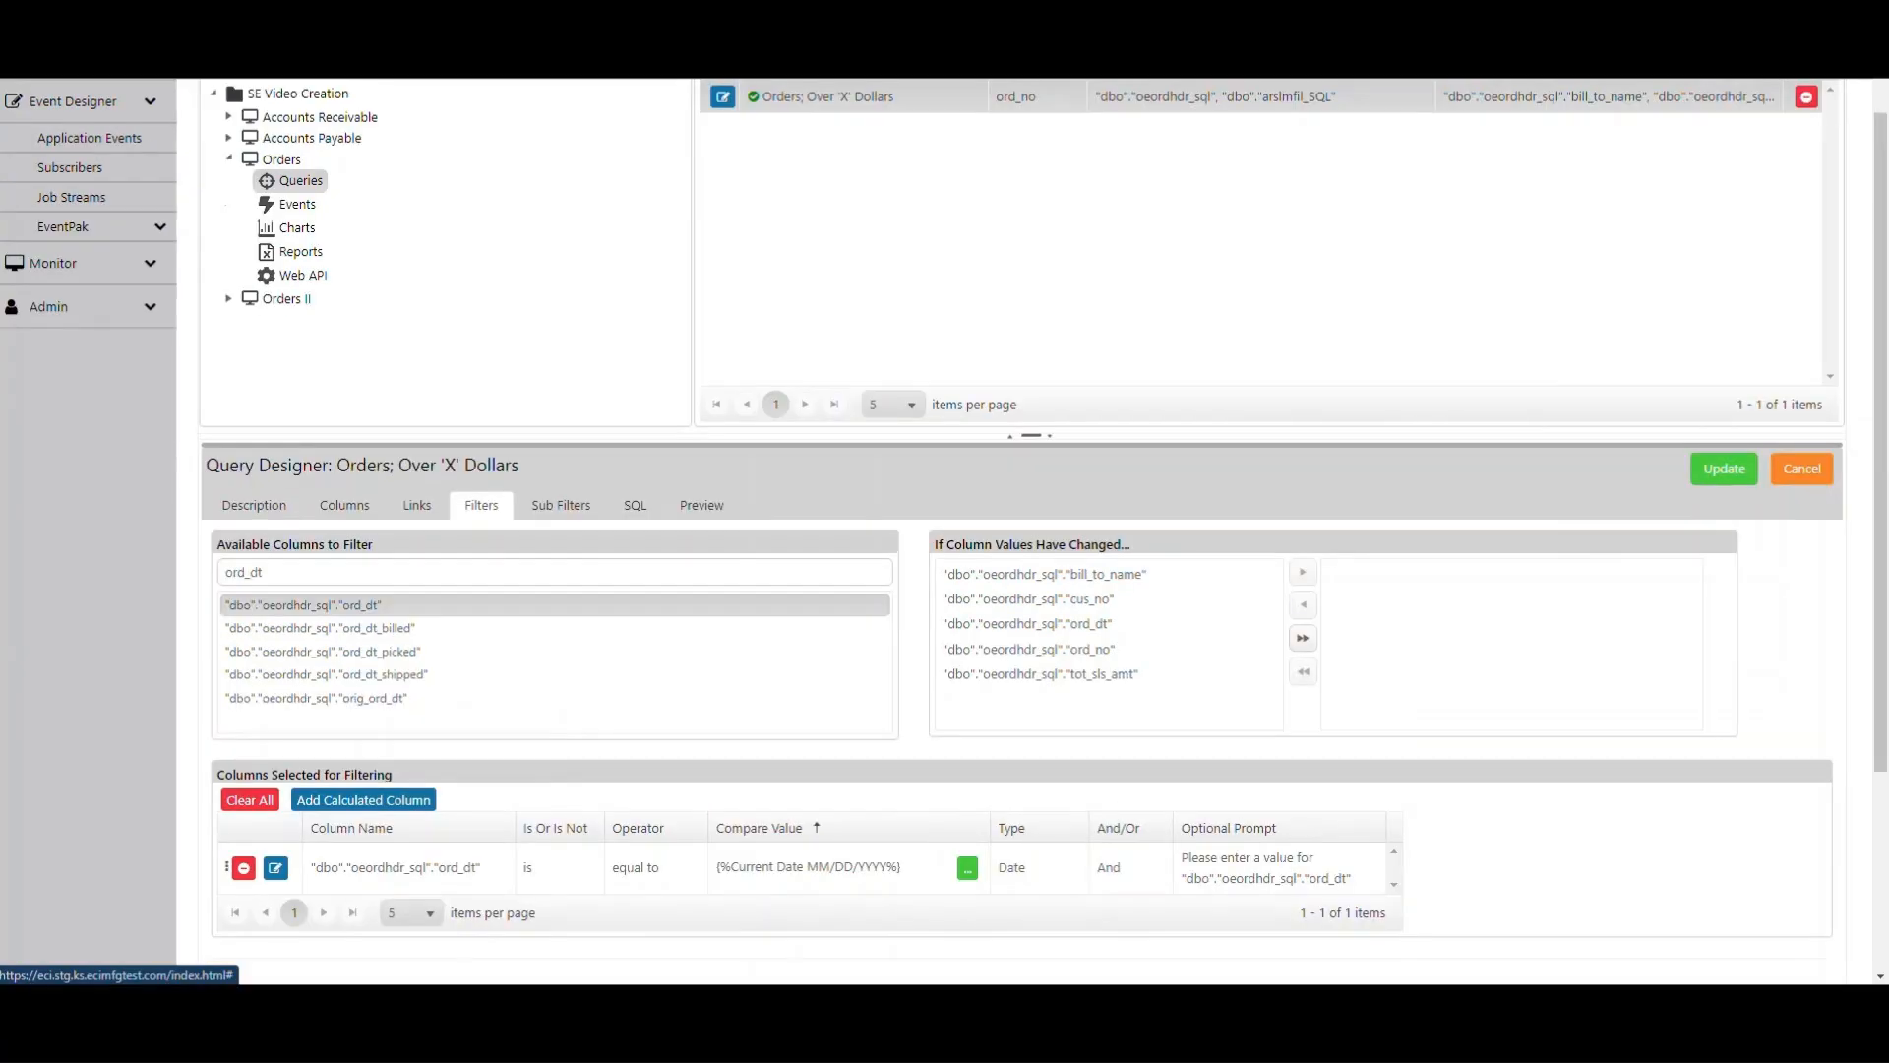
- Examine the Type and And/Or options for the ord_dt filter row
{"action": "left_click", "coordinate": [1024, 814]}
{"action": "left_click", "coordinate": [1023, 867]}
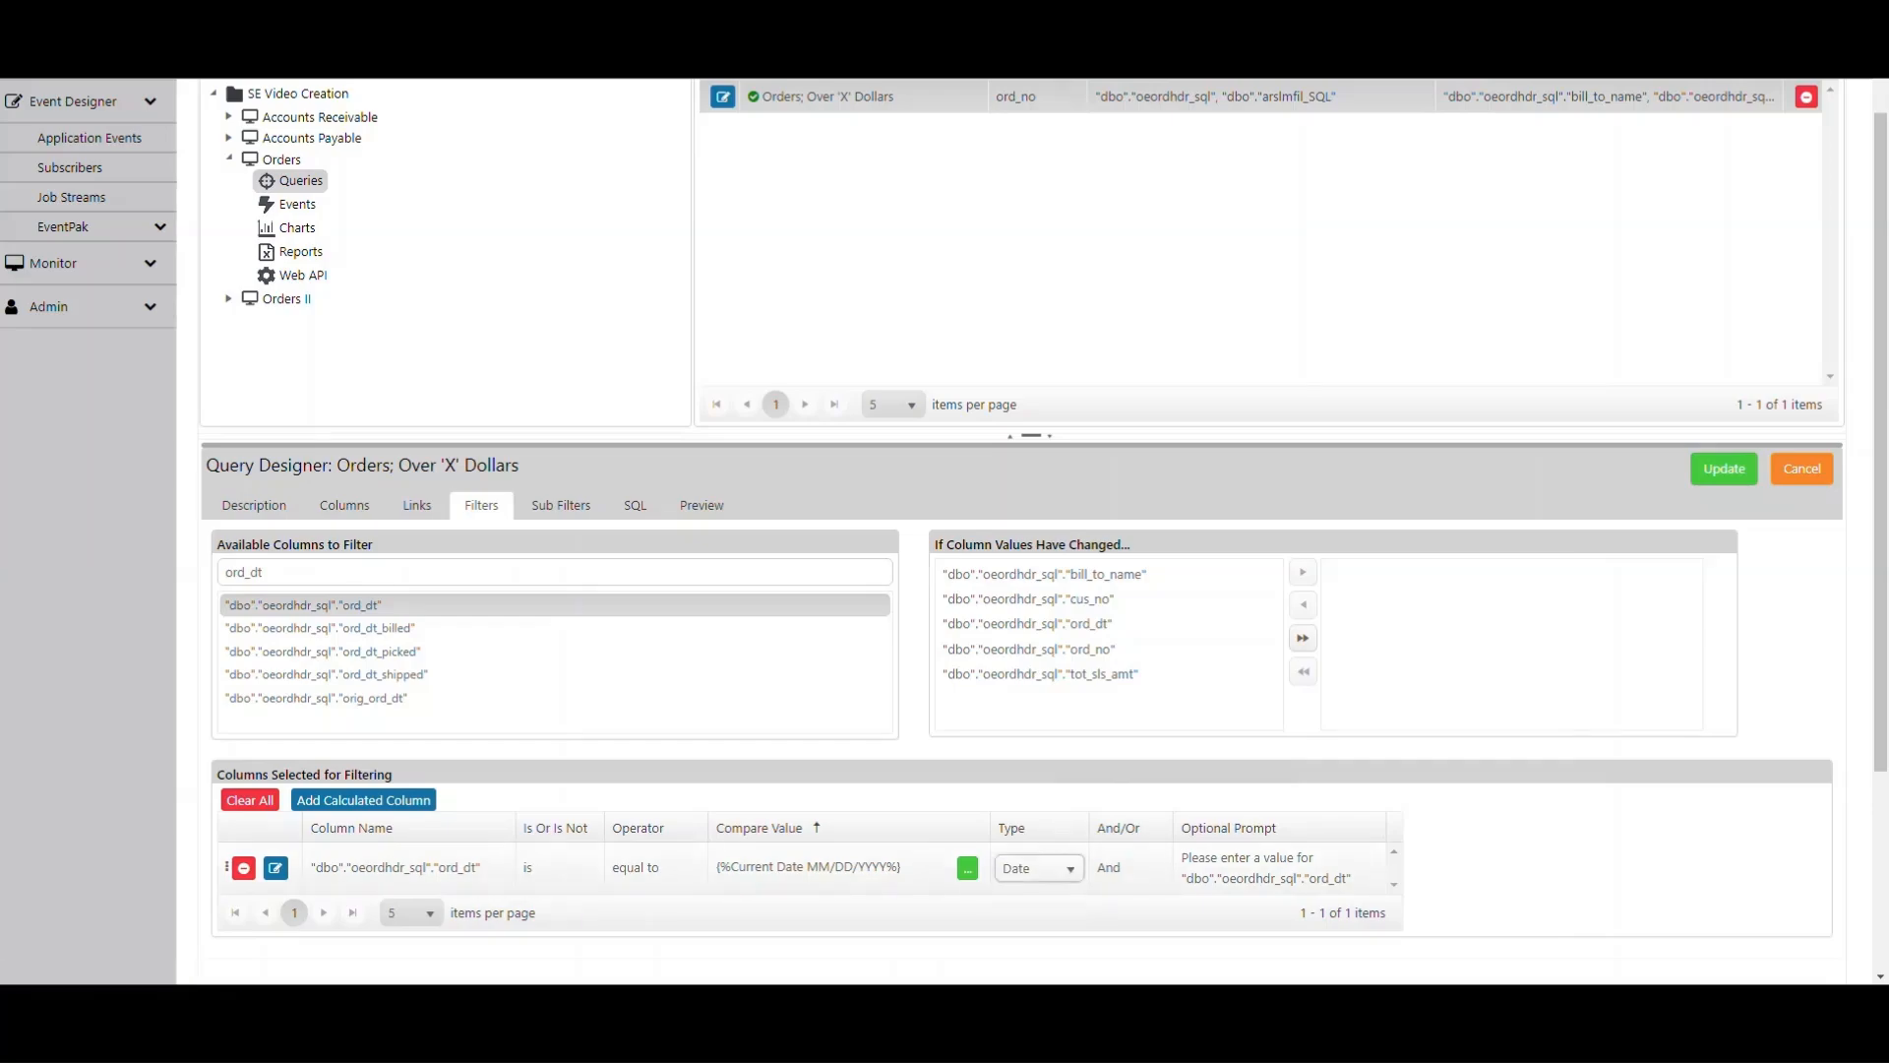
{"action": "left_click", "coordinate": [1070, 868]}
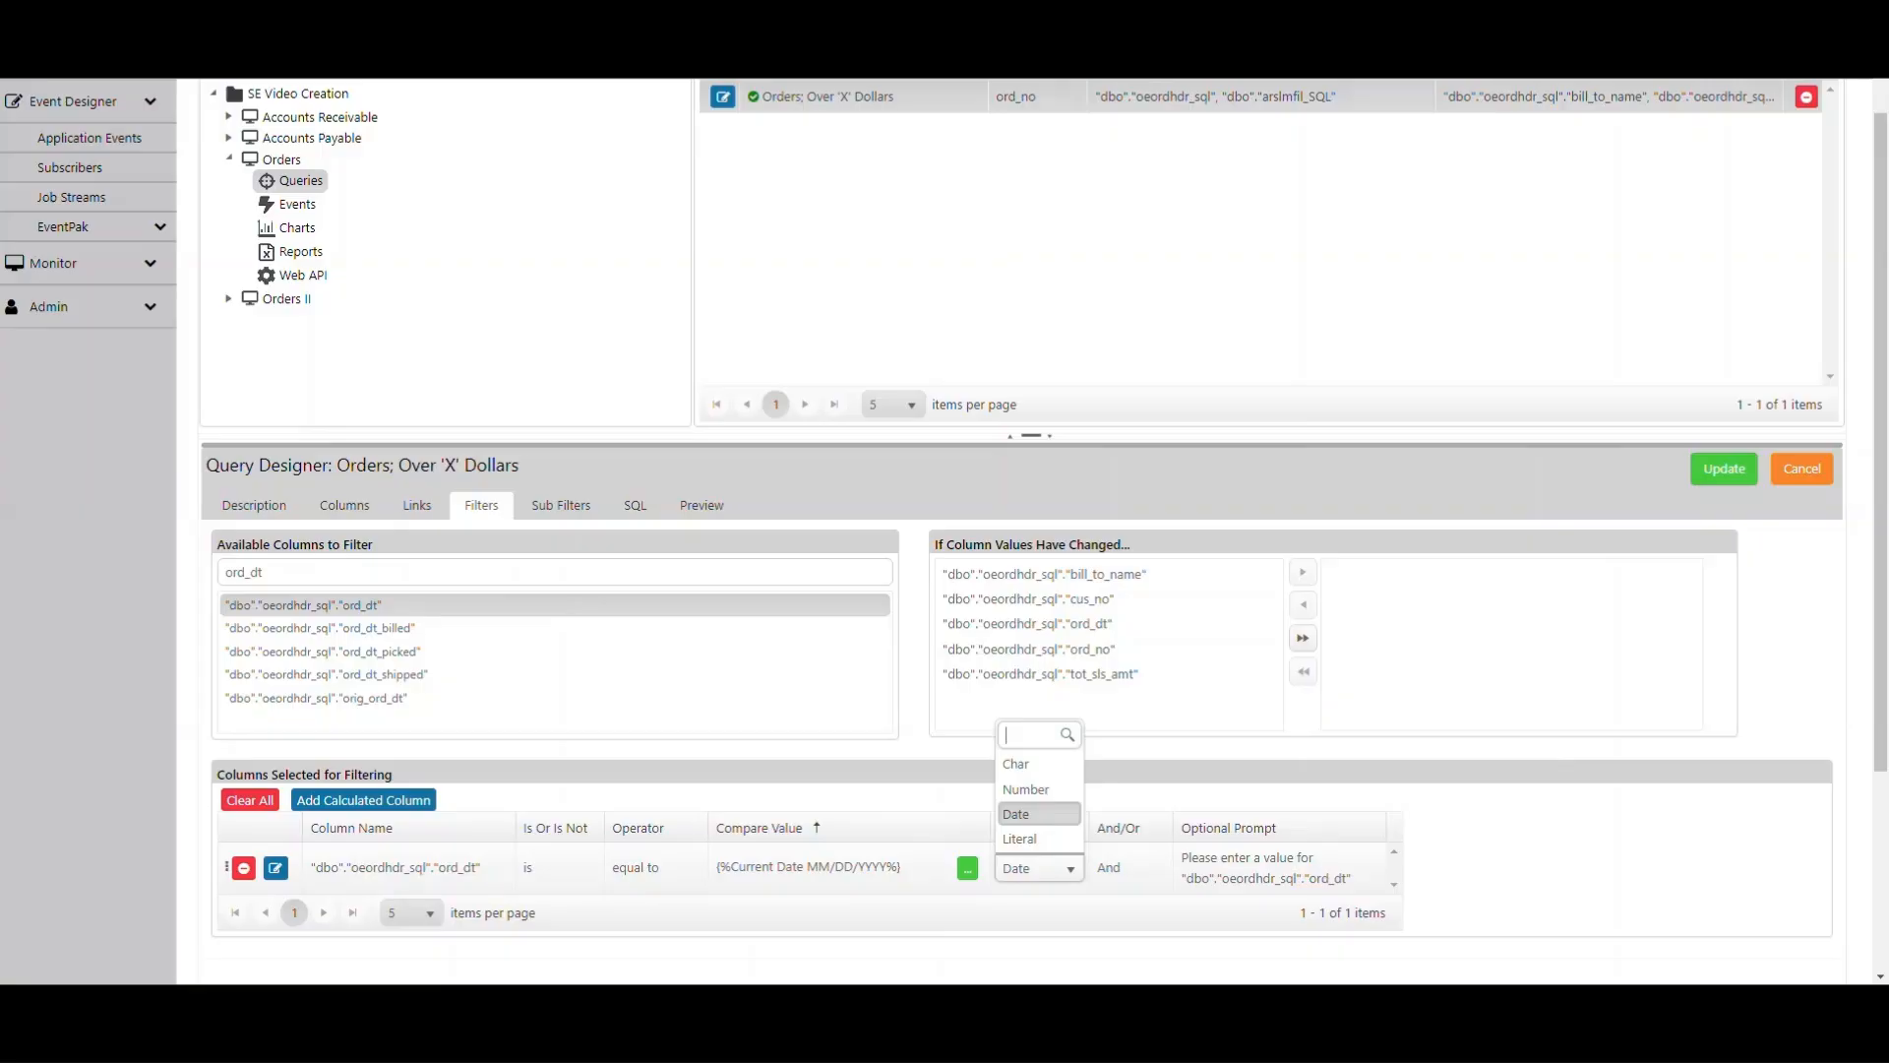
{"action": "key", "text": "Escape"}
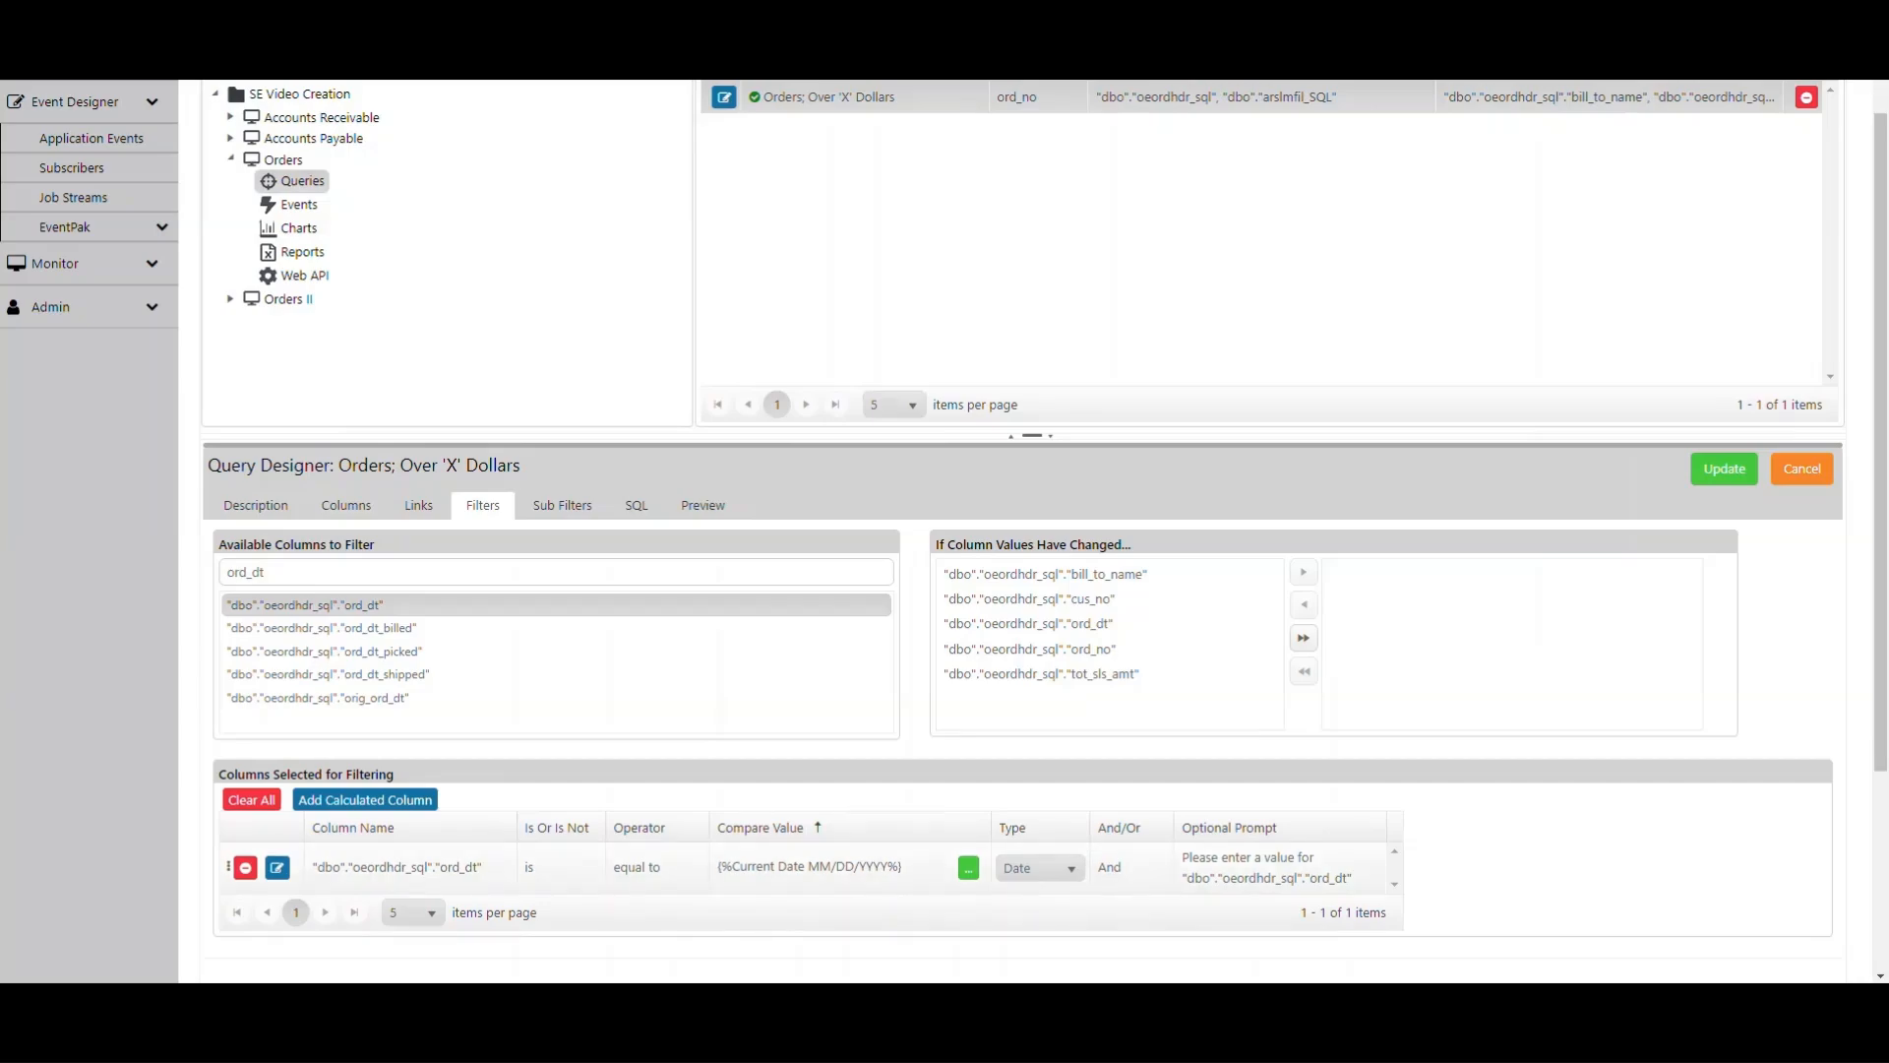
{"action": "left_click", "coordinate": [1129, 867]}
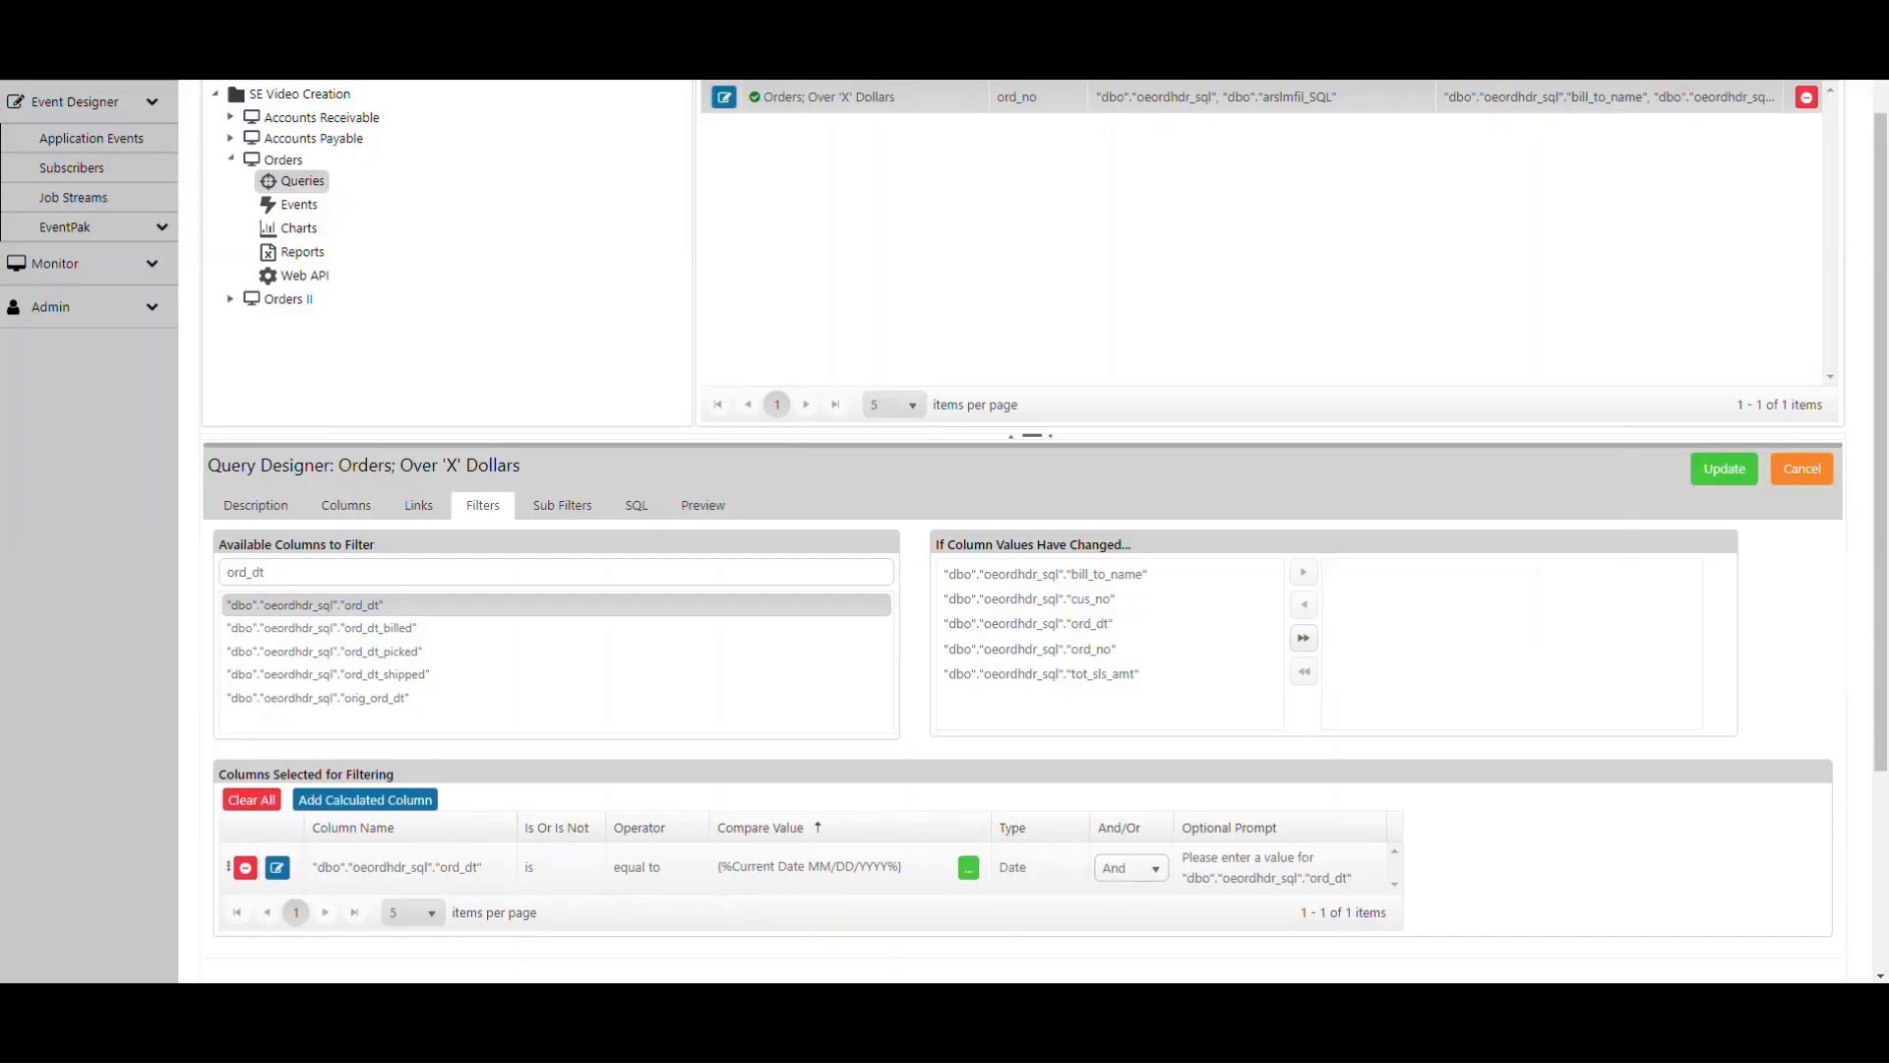
{"action": "left_click", "coordinate": [1132, 867]}
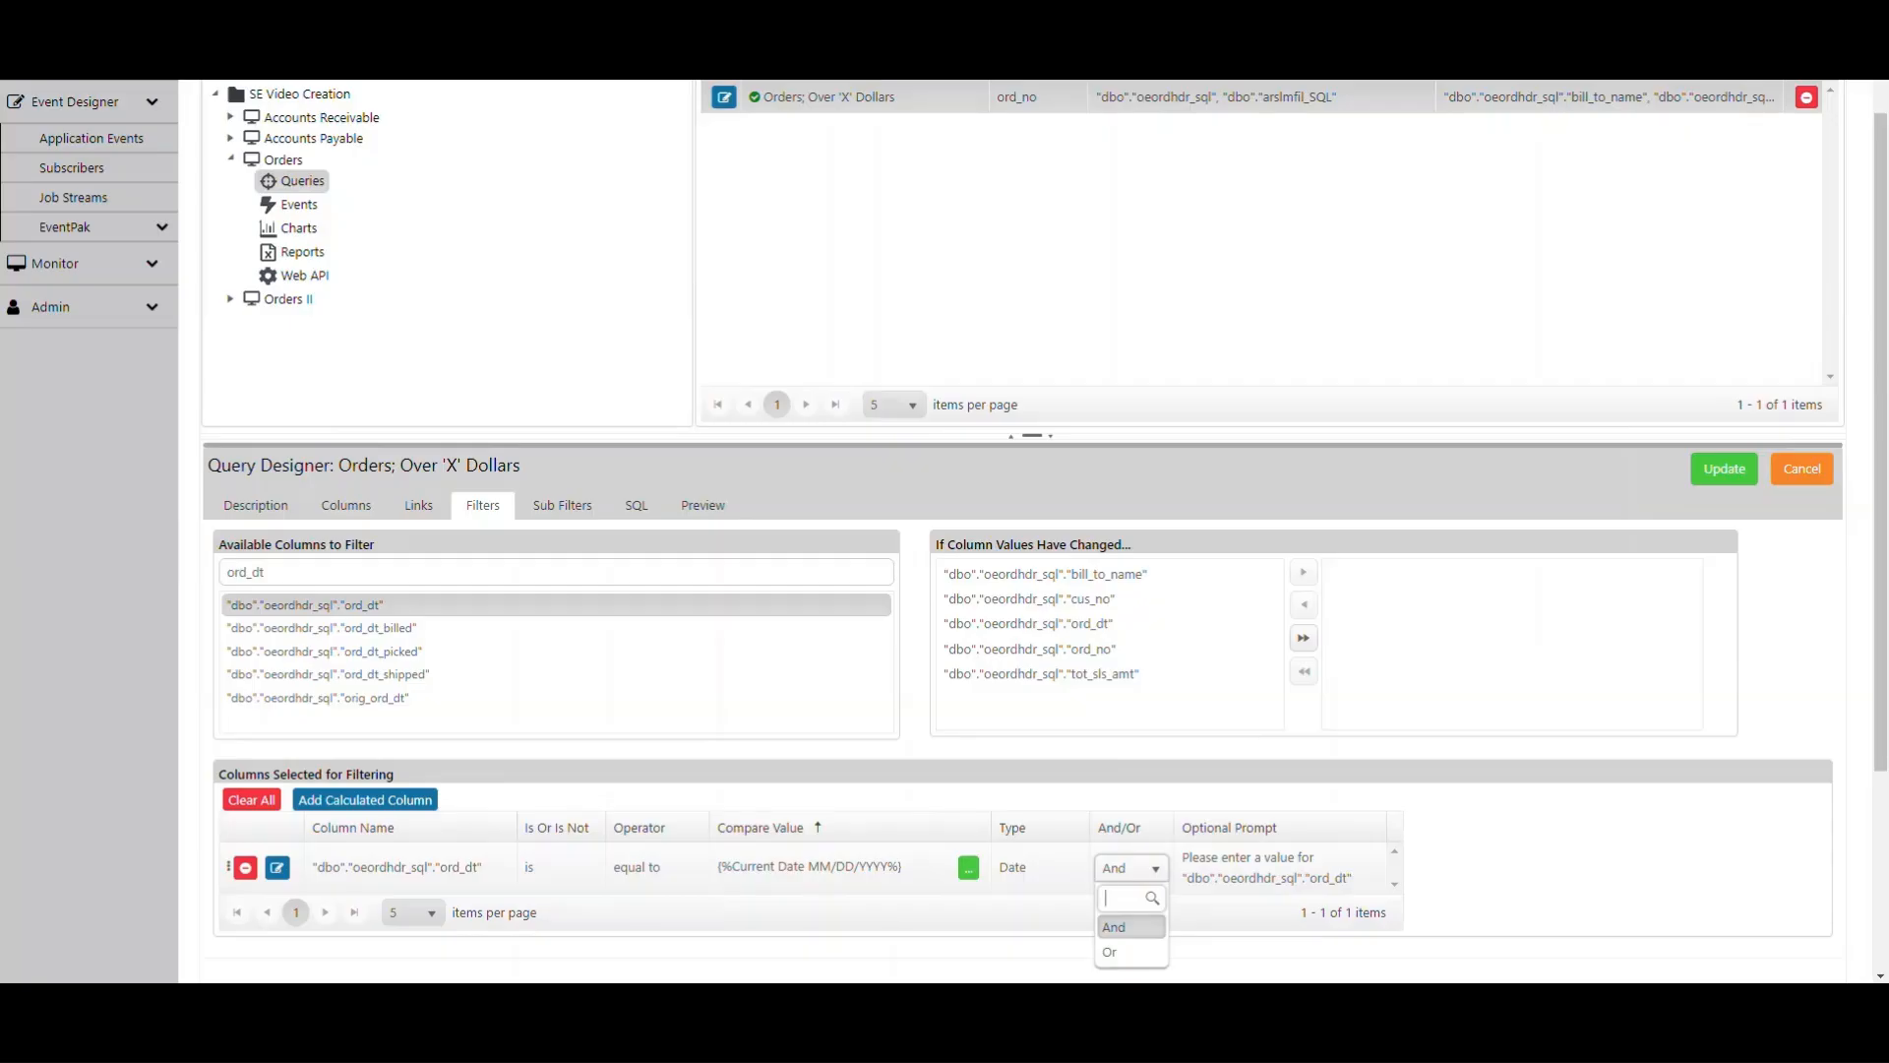
{"action": "key", "text": "Escape"}
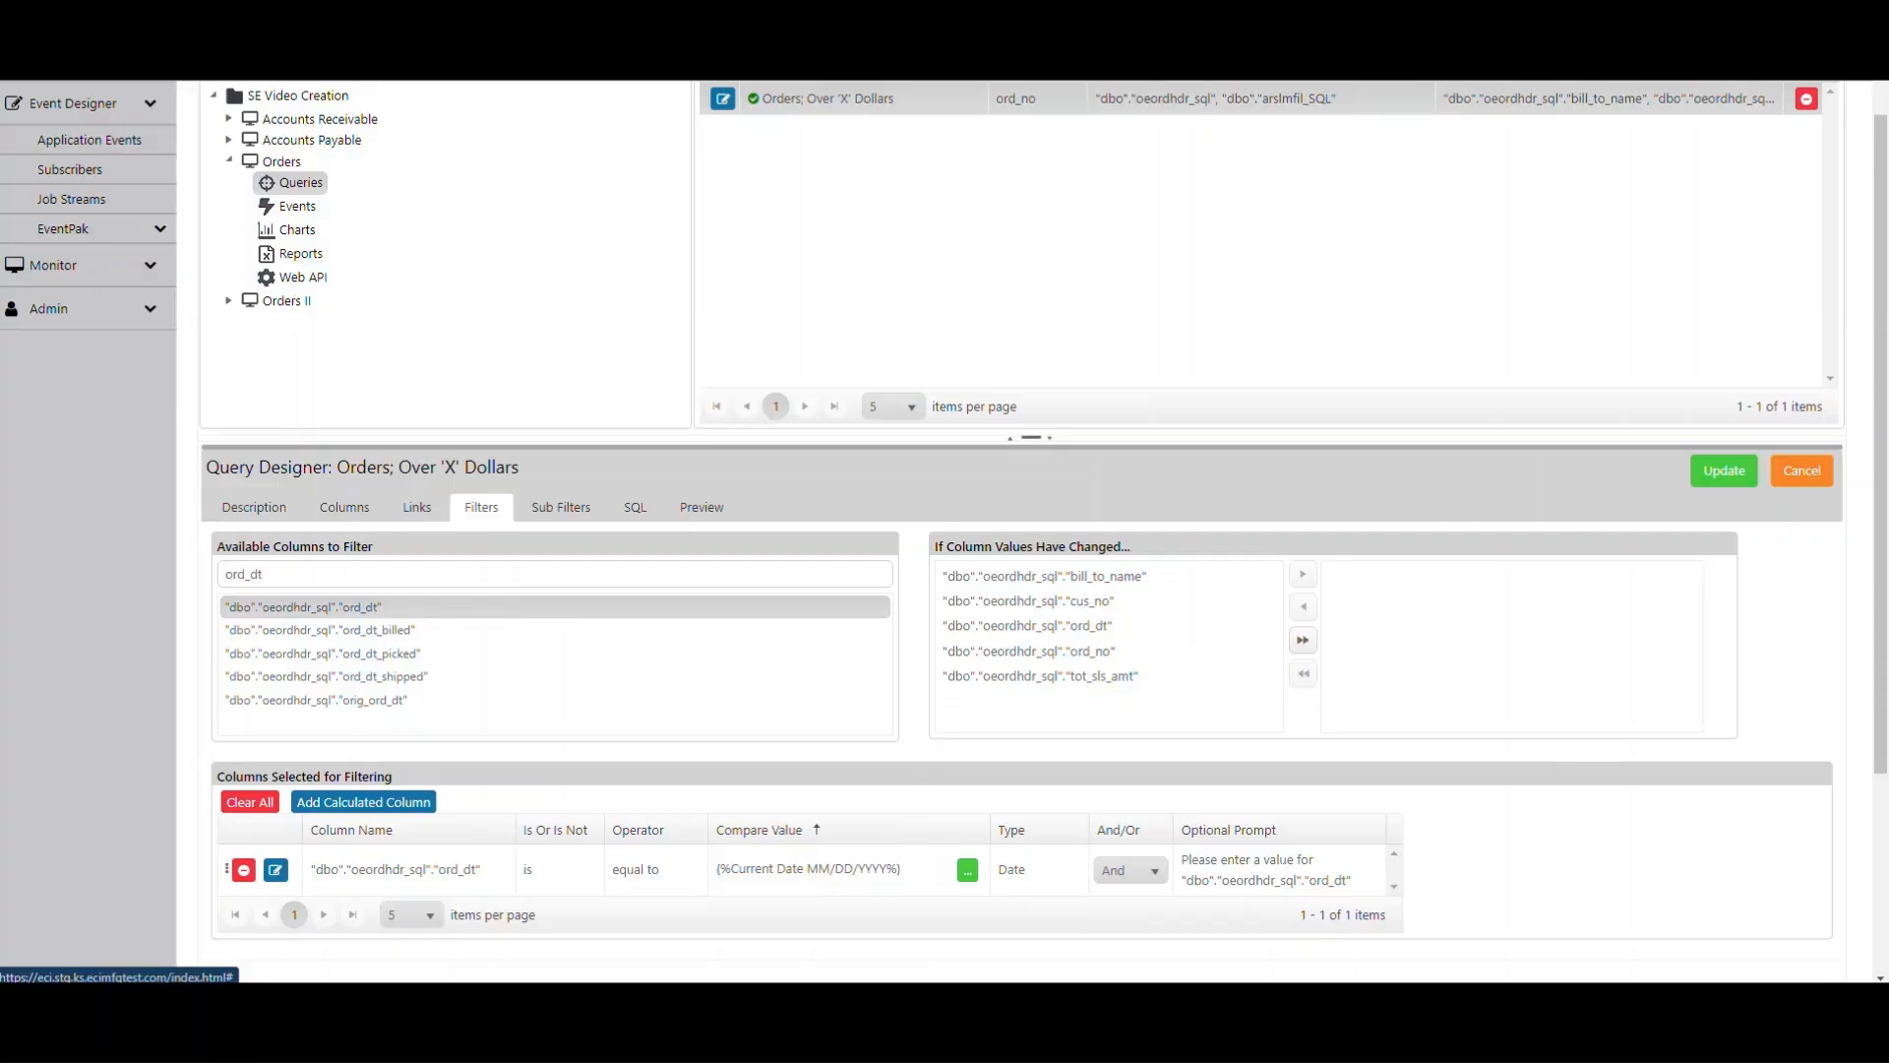
- Search the available columns for ord_ty and add the ord_type column to the filters
{"action": "scroll", "coordinate": [1024, 531], "scroll_direction": "down", "scroll_amount": 3}
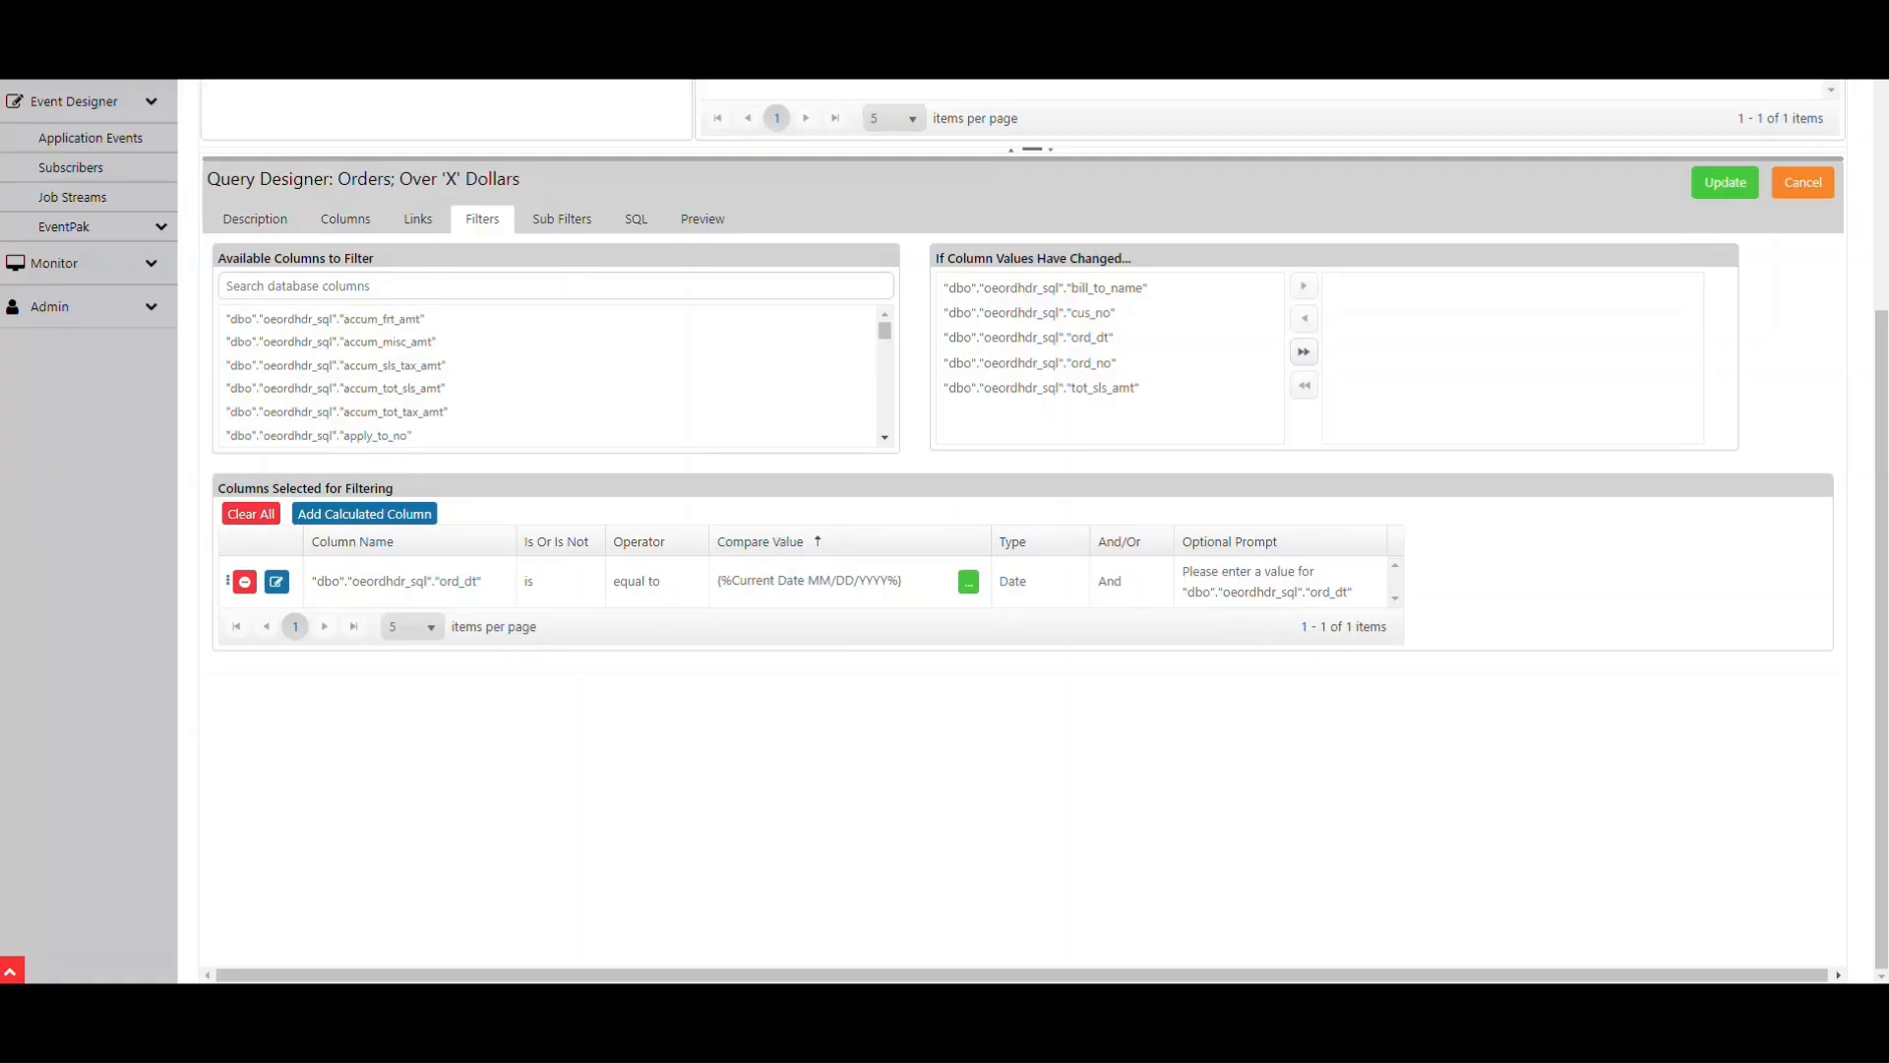
{"action": "left_click", "coordinate": [295, 285]}
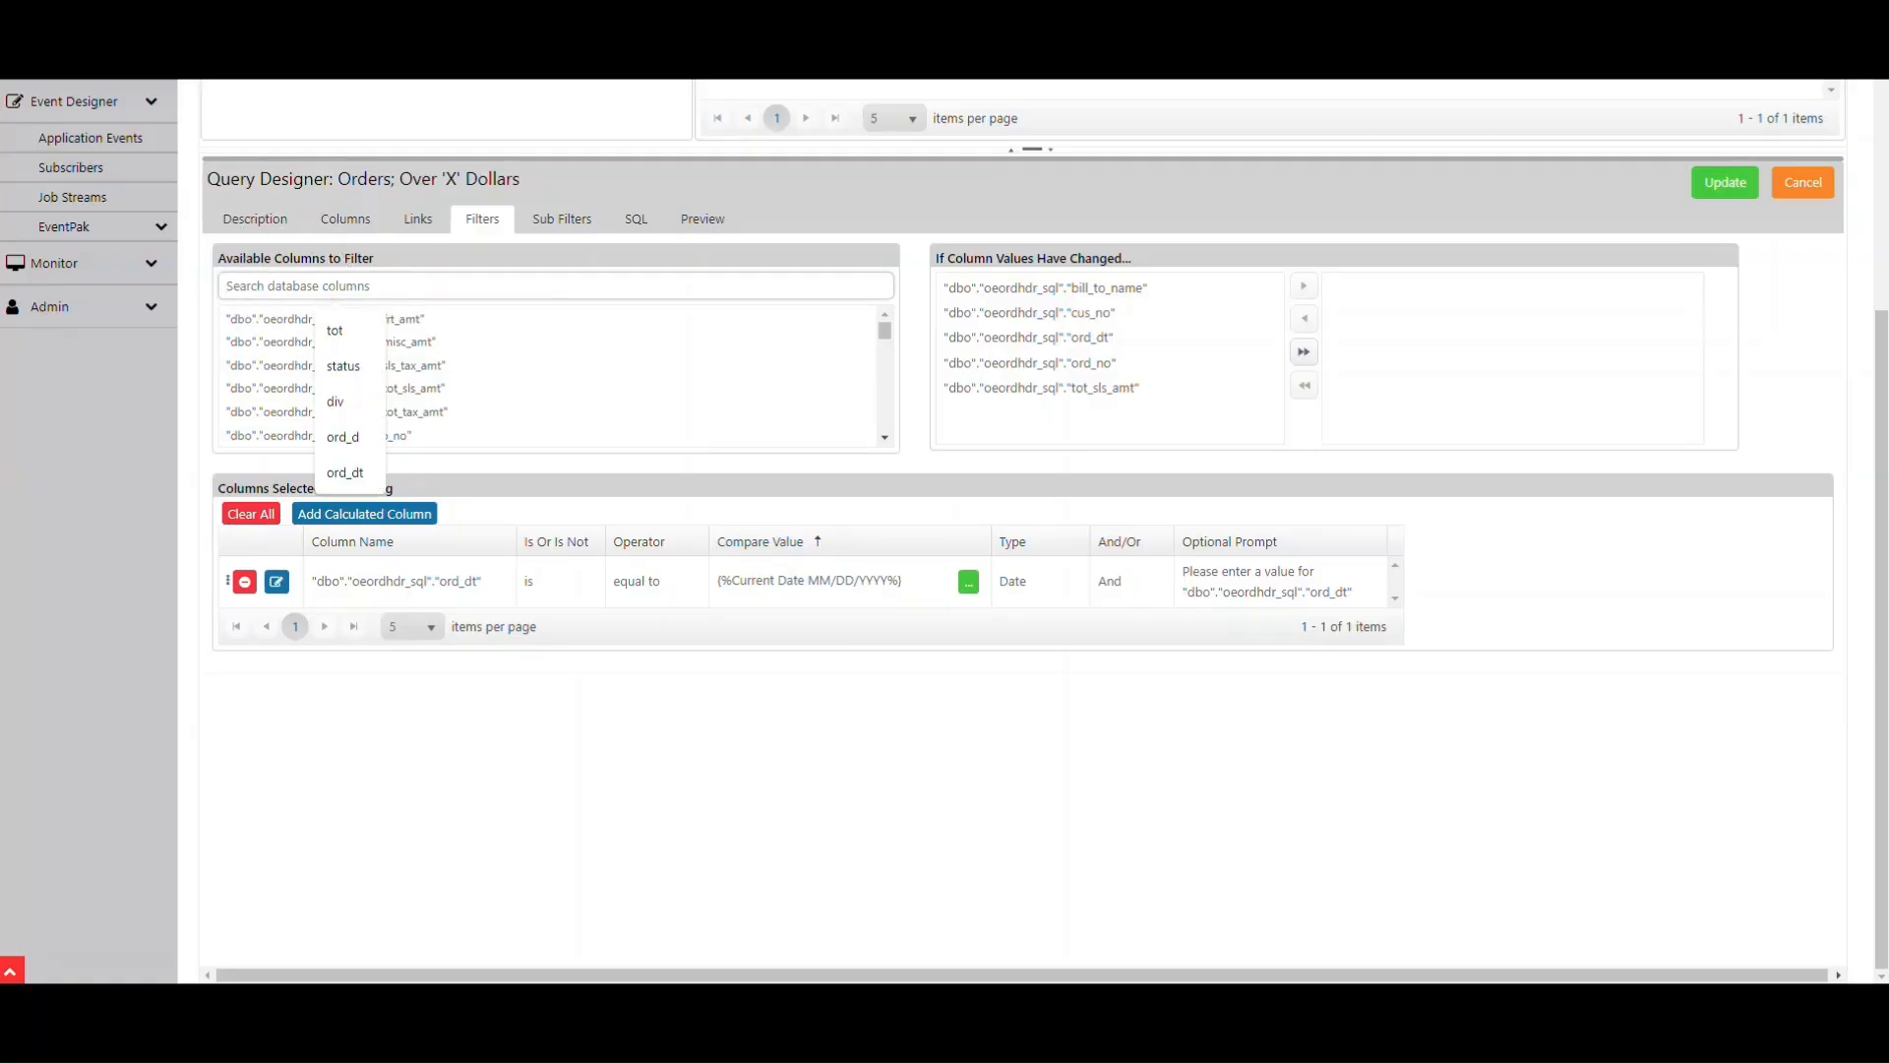
{"action": "type", "text": "ord"}
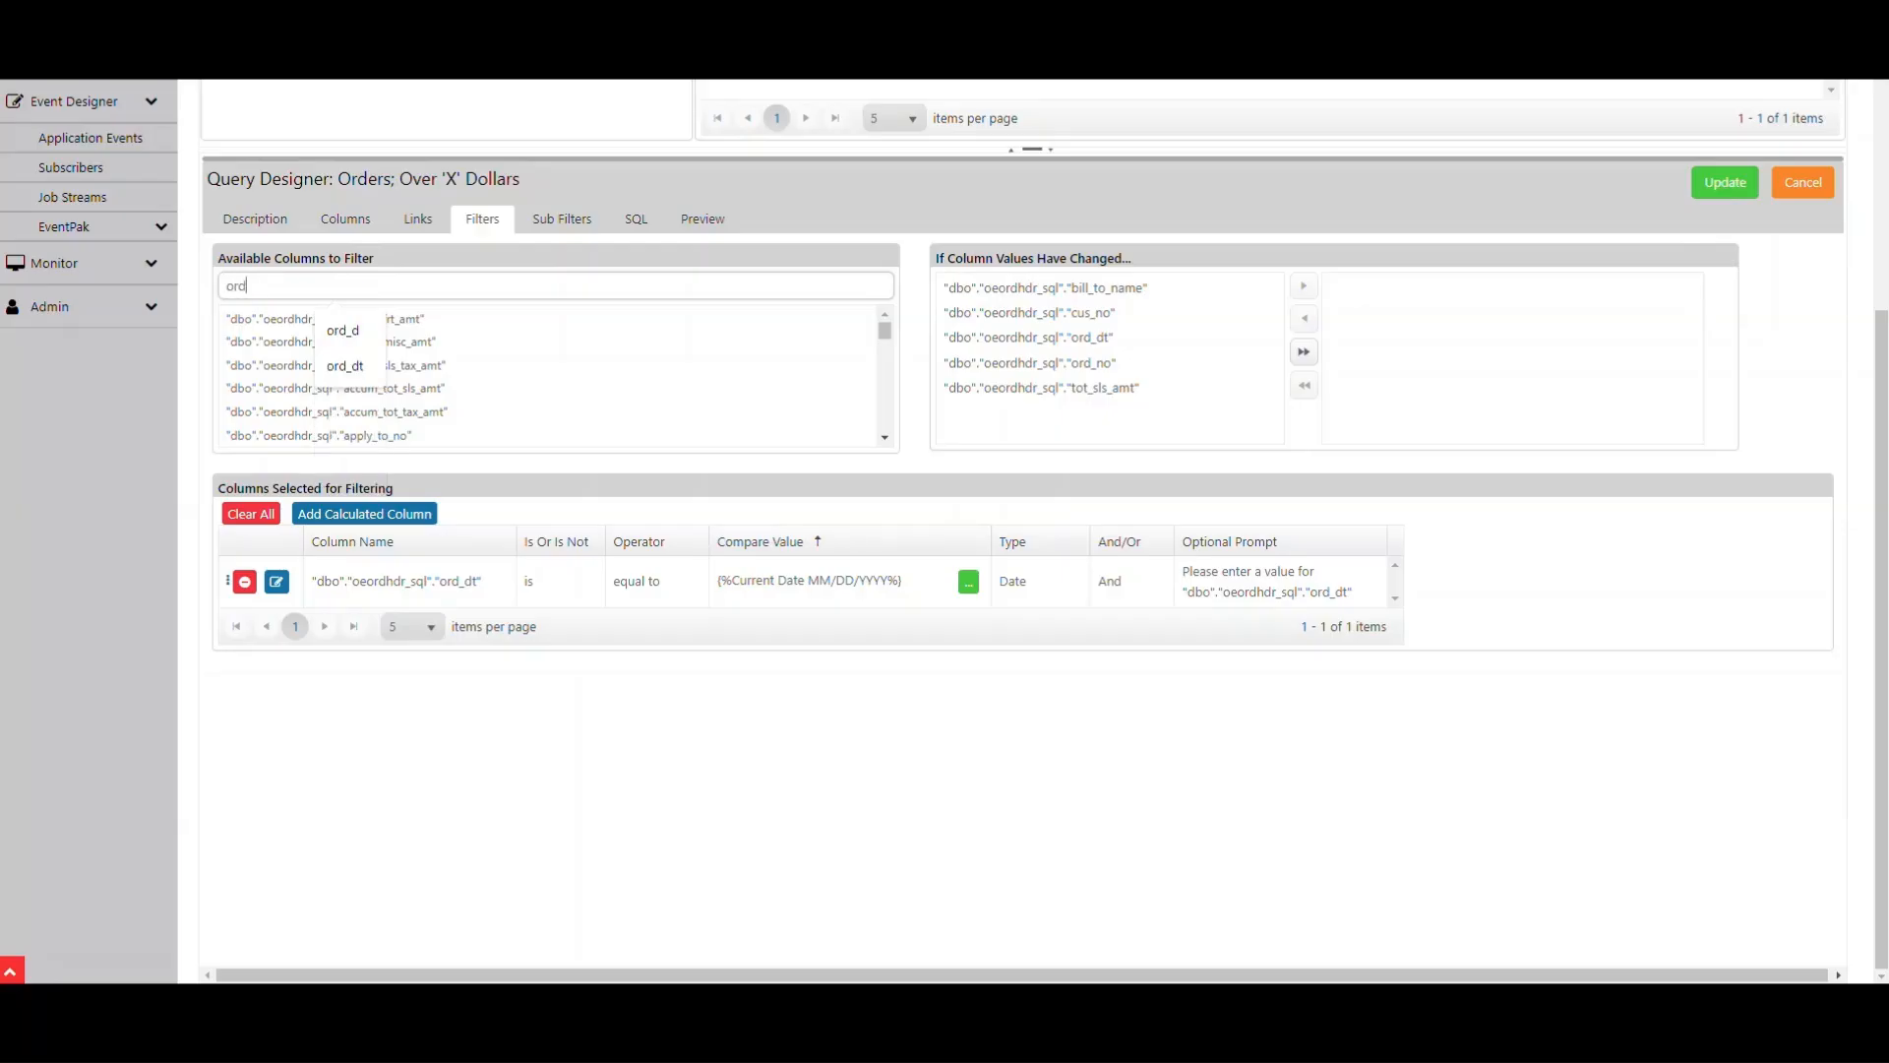
{"action": "type", "text": "_ty"}
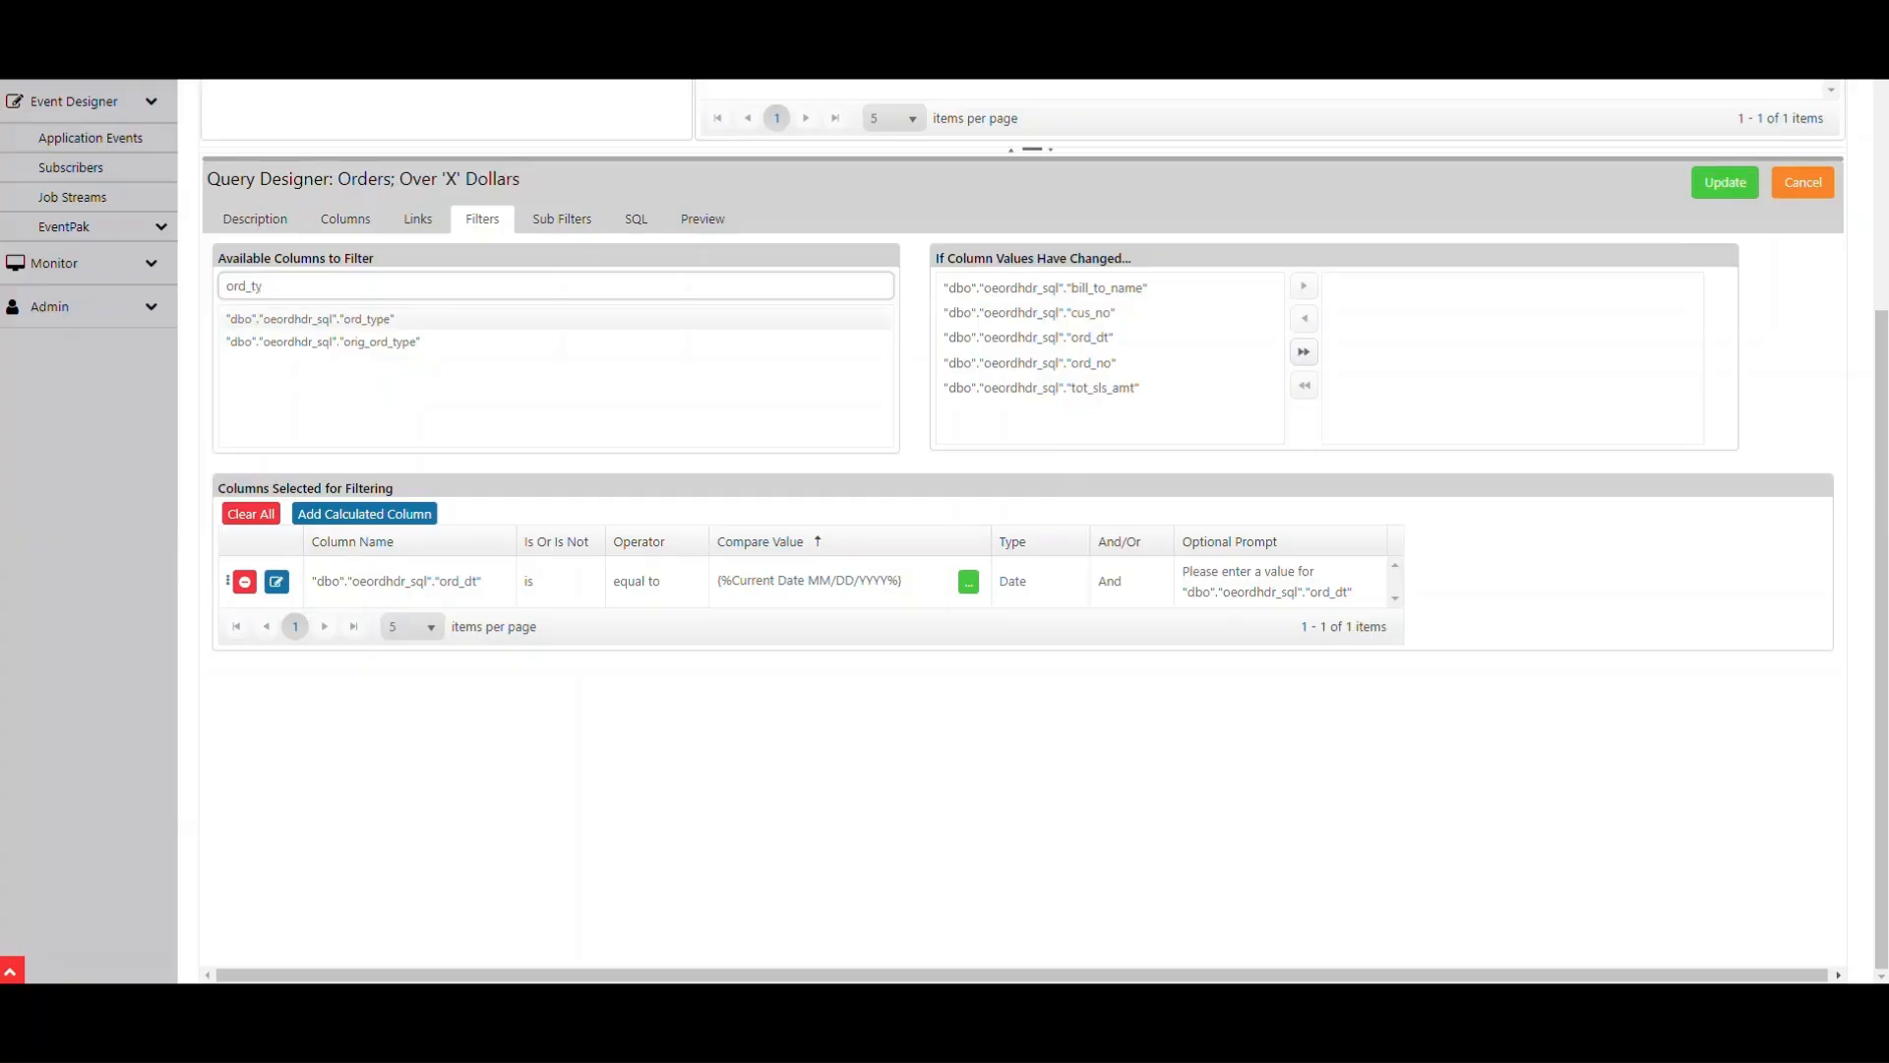
{"action": "double_click", "coordinate": [310, 319]}
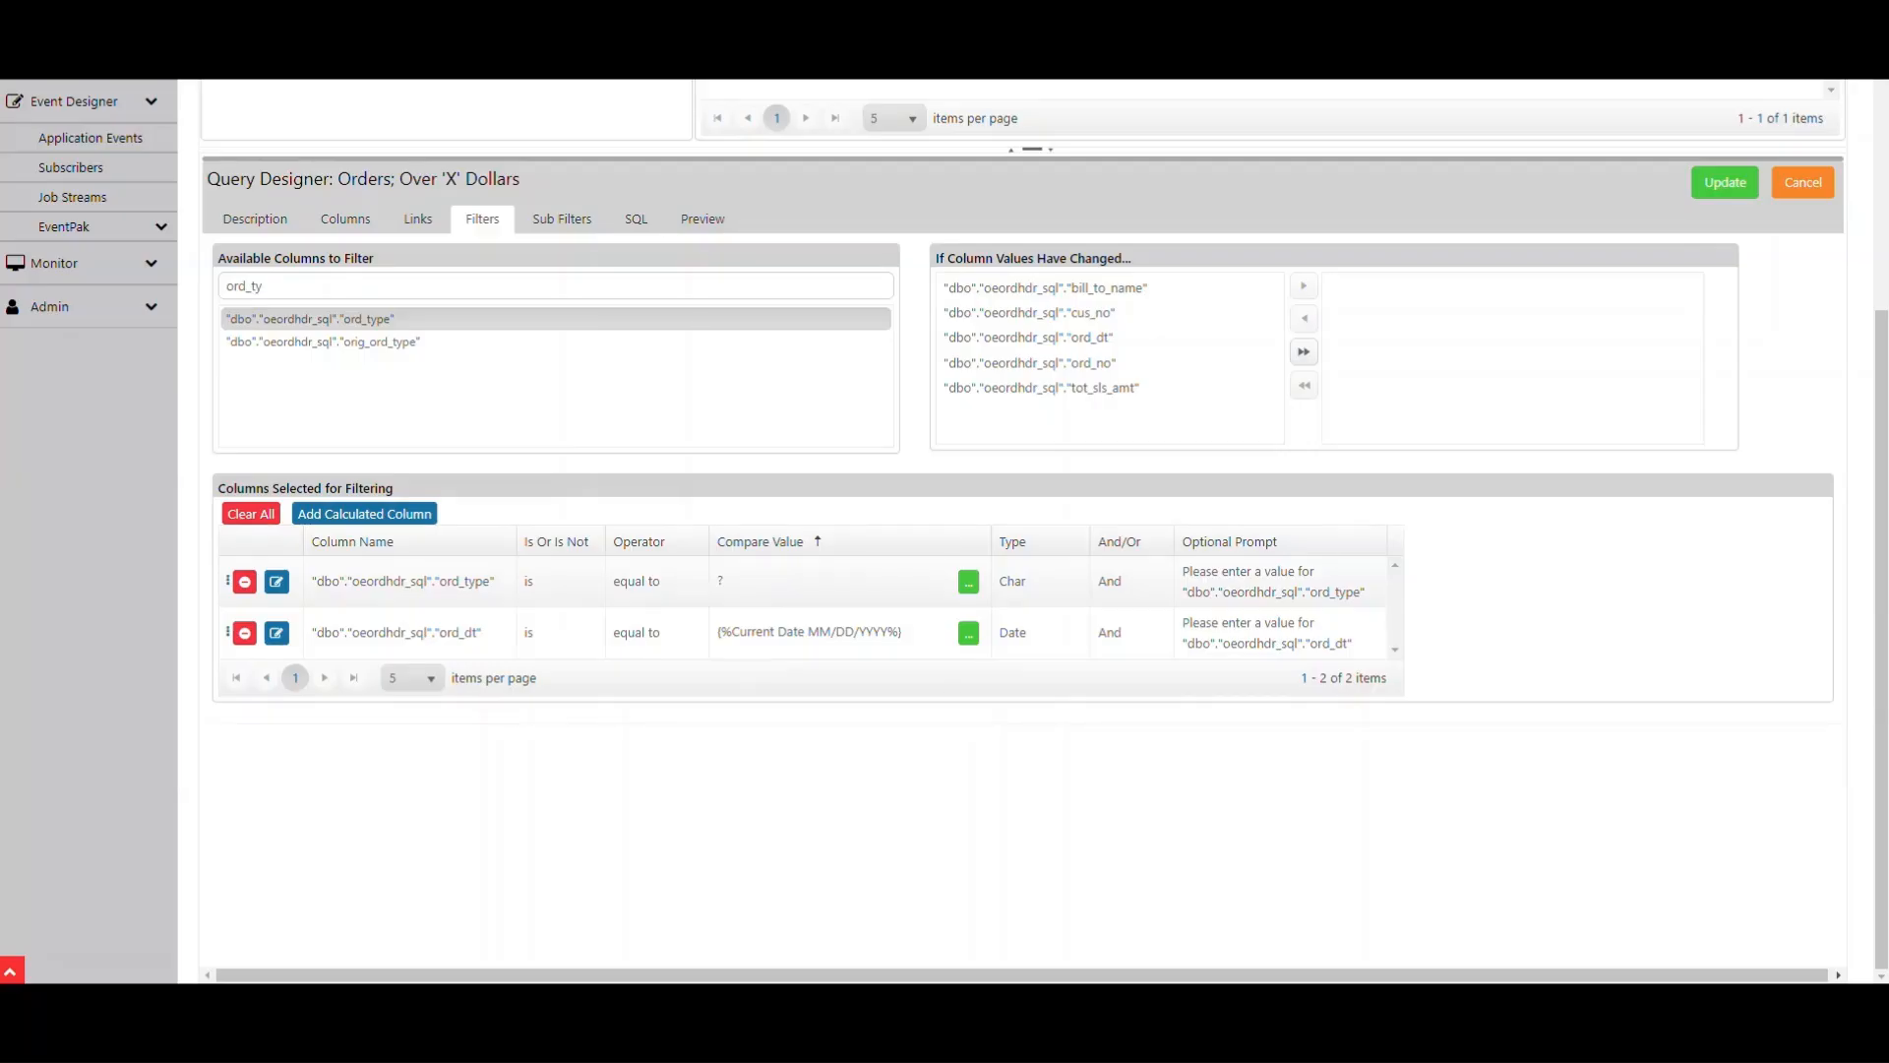
- Set the ord_type filter's compare value to O
{"action": "left_click", "coordinate": [562, 586]}
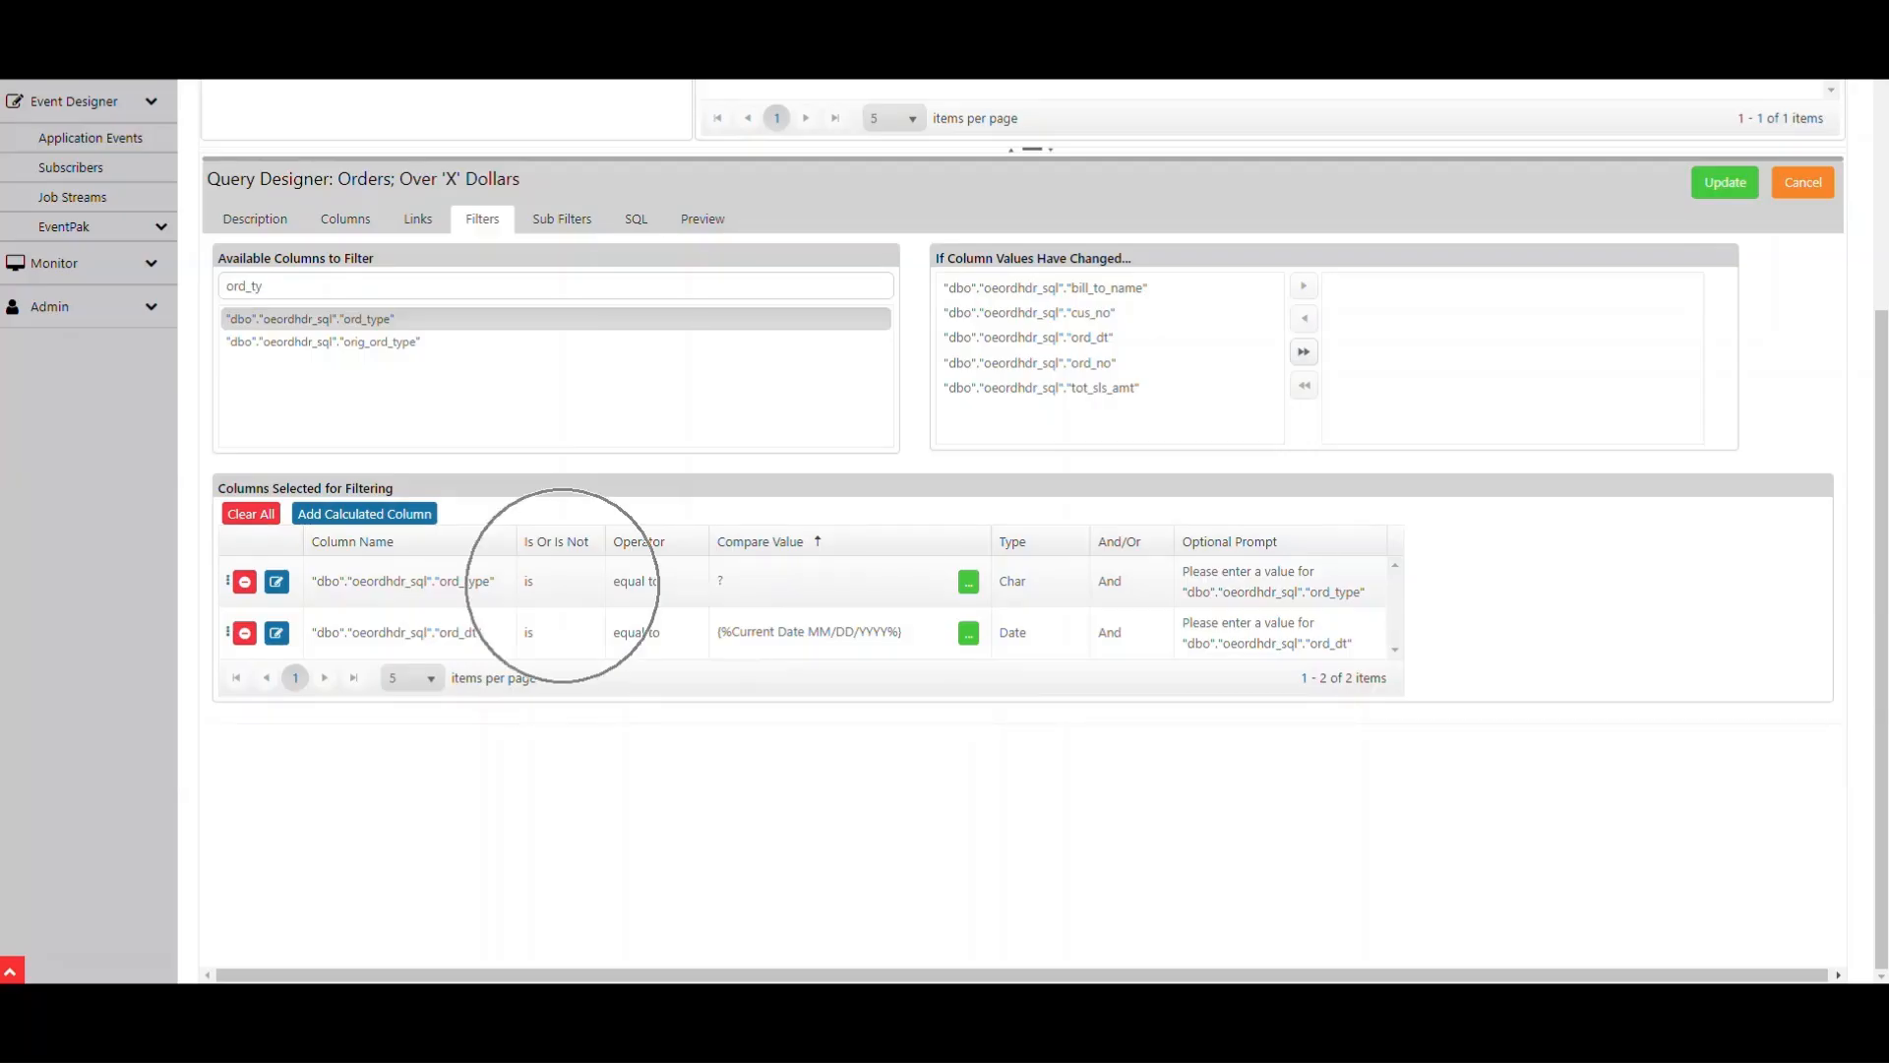
{"action": "left_click", "coordinate": [645, 585]}
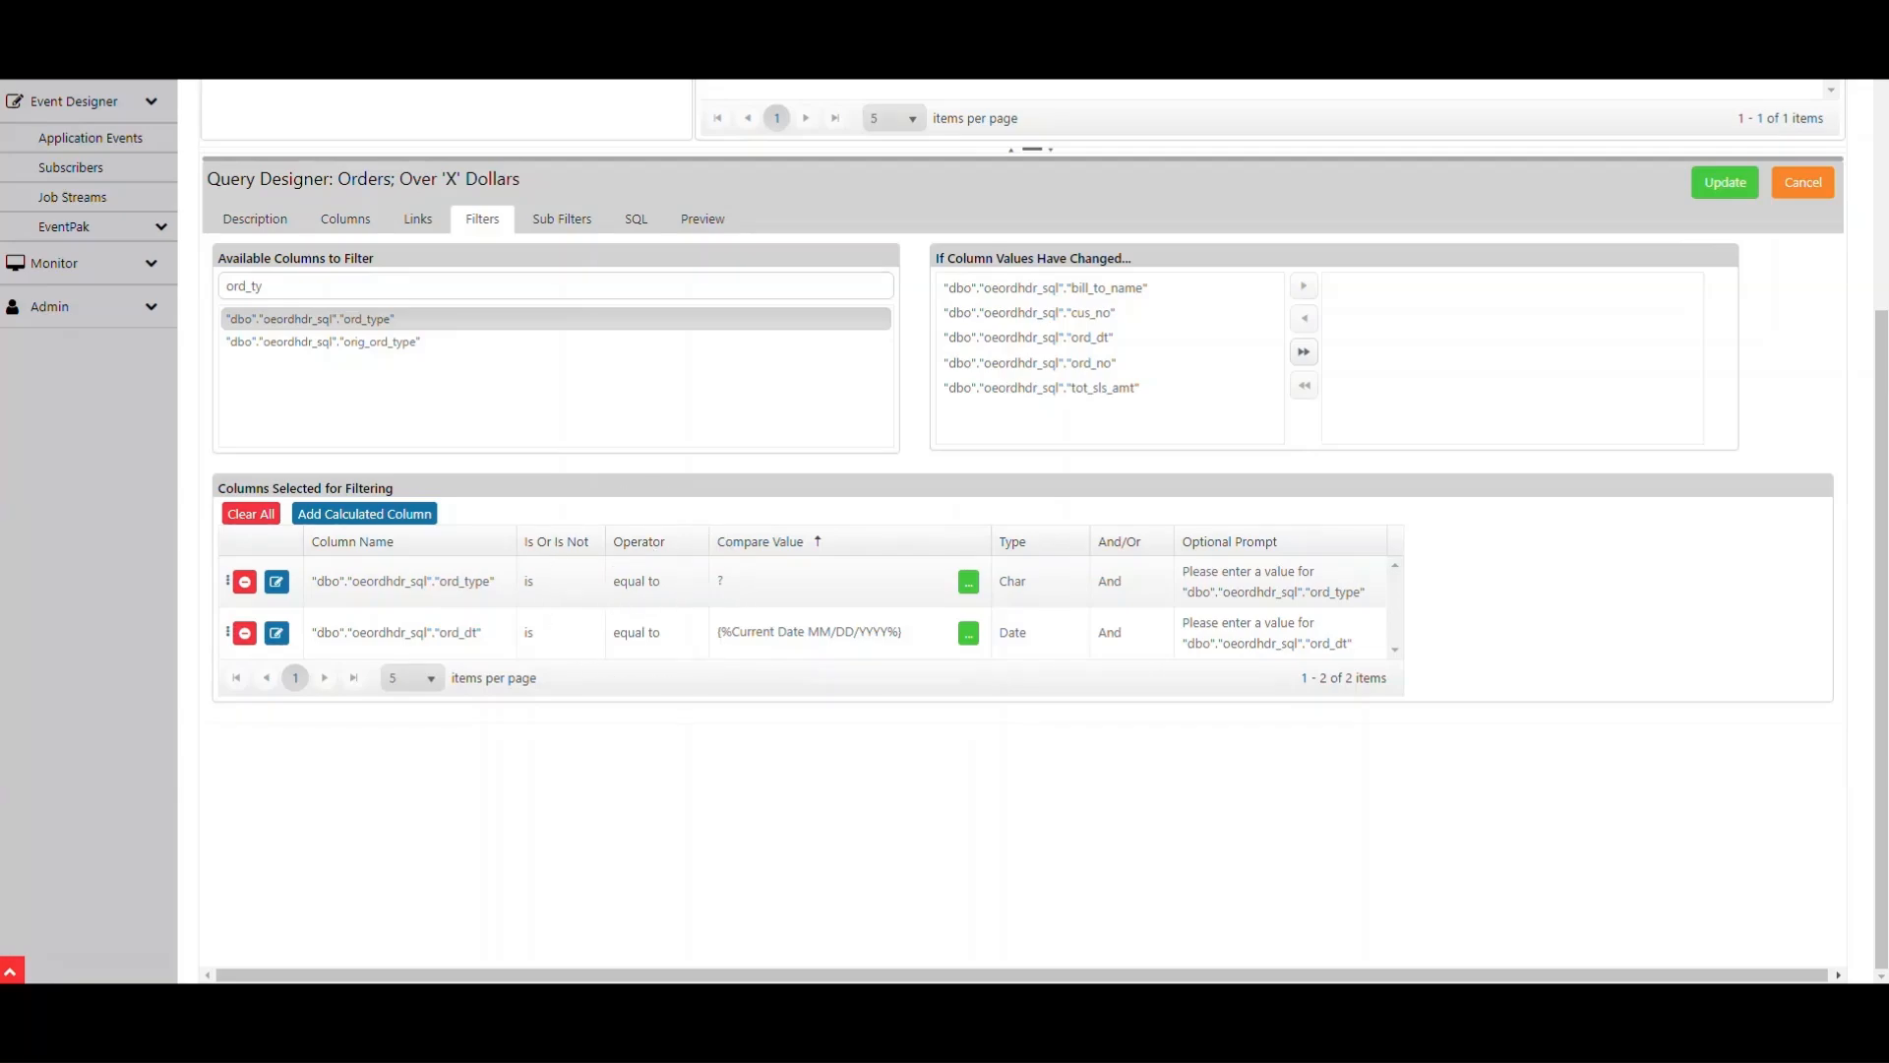
{"action": "left_click", "coordinate": [725, 581]}
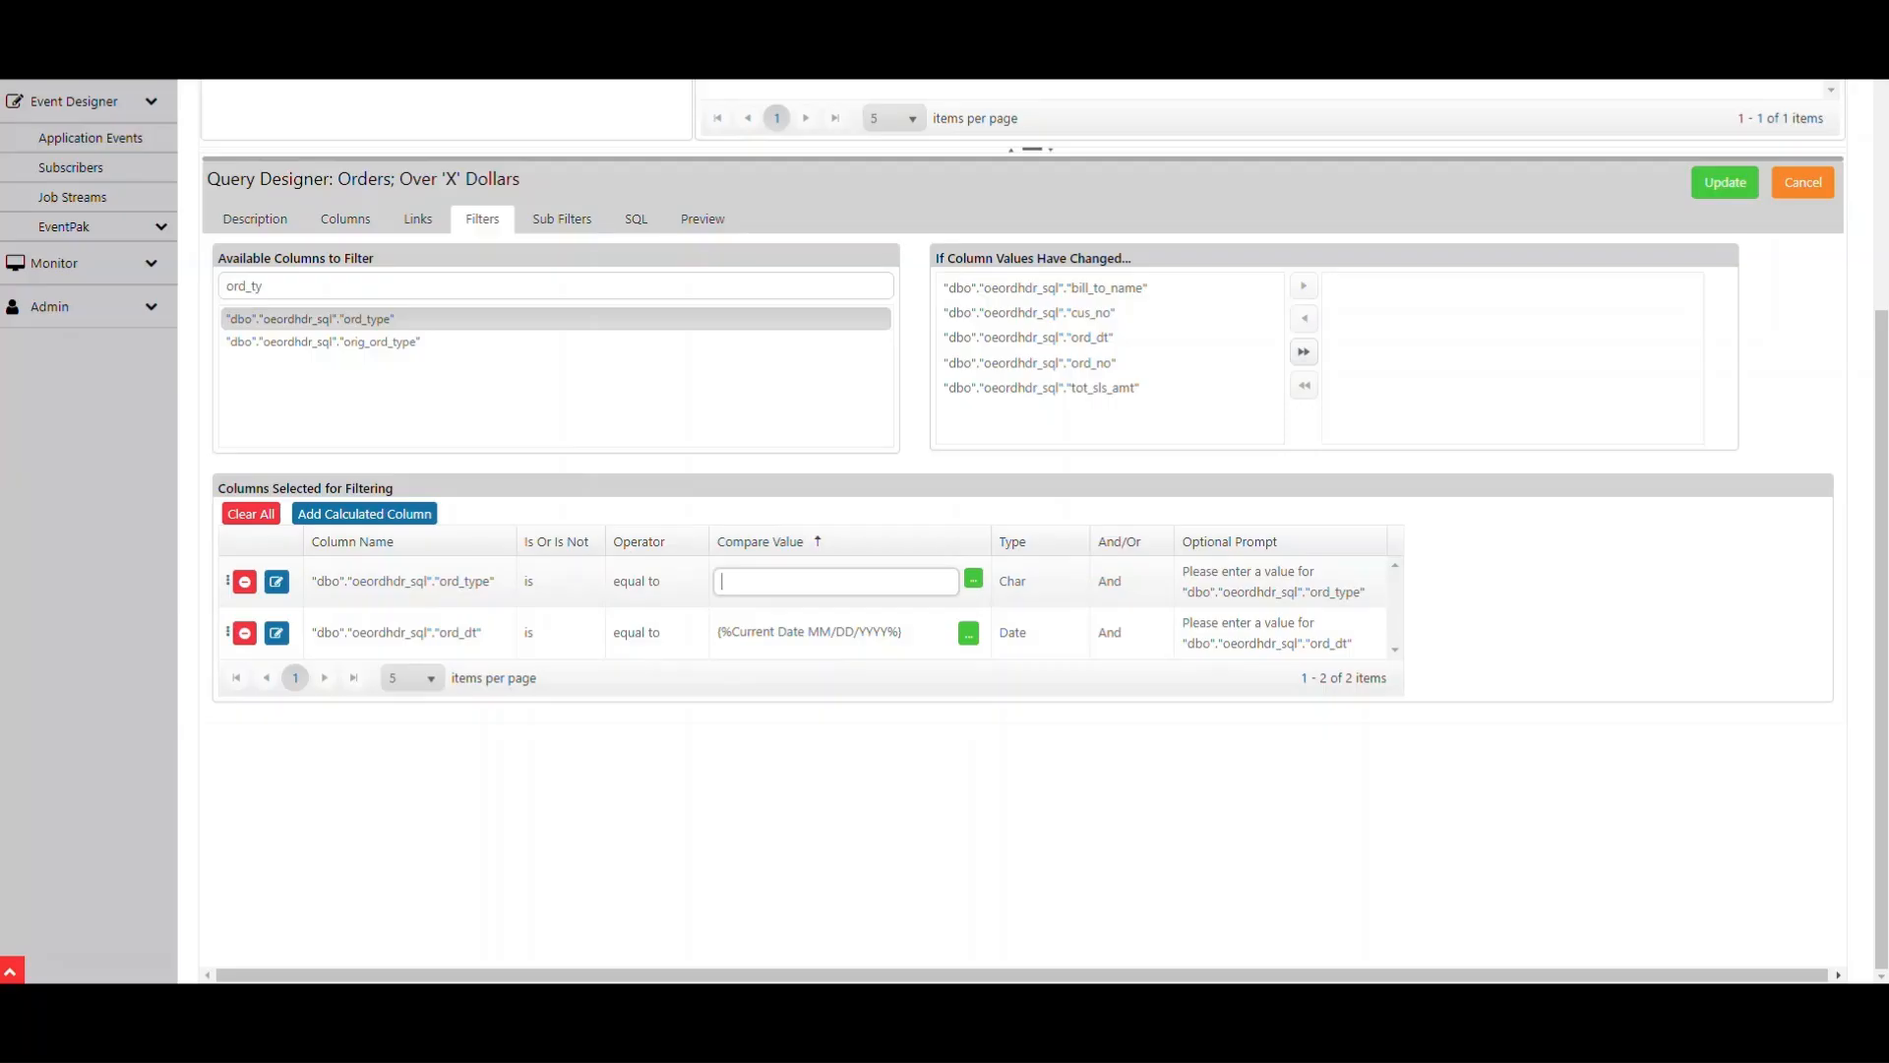
{"action": "type", "text": "O"}
{"action": "left_click", "coordinate": [1149, 571]}
{"action": "left_click", "coordinate": [1230, 647]}
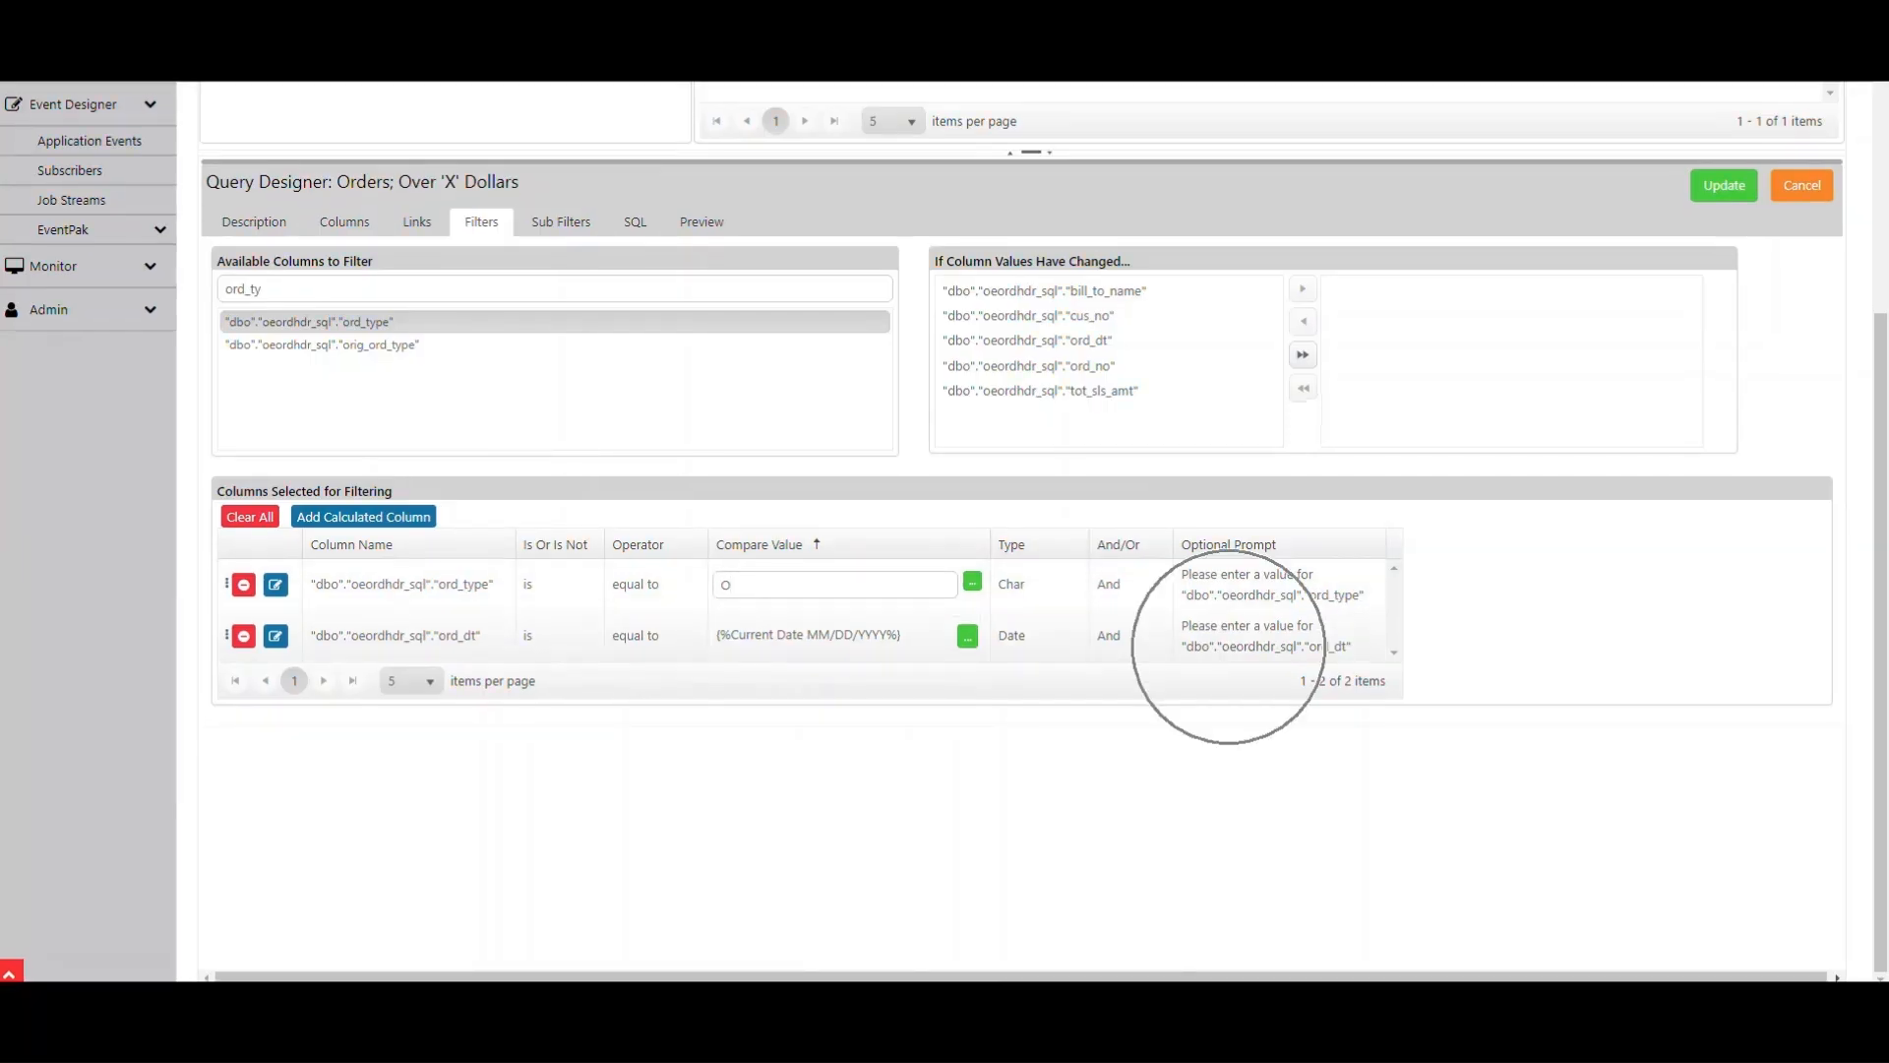
{"action": "left_click", "coordinate": [1230, 648]}
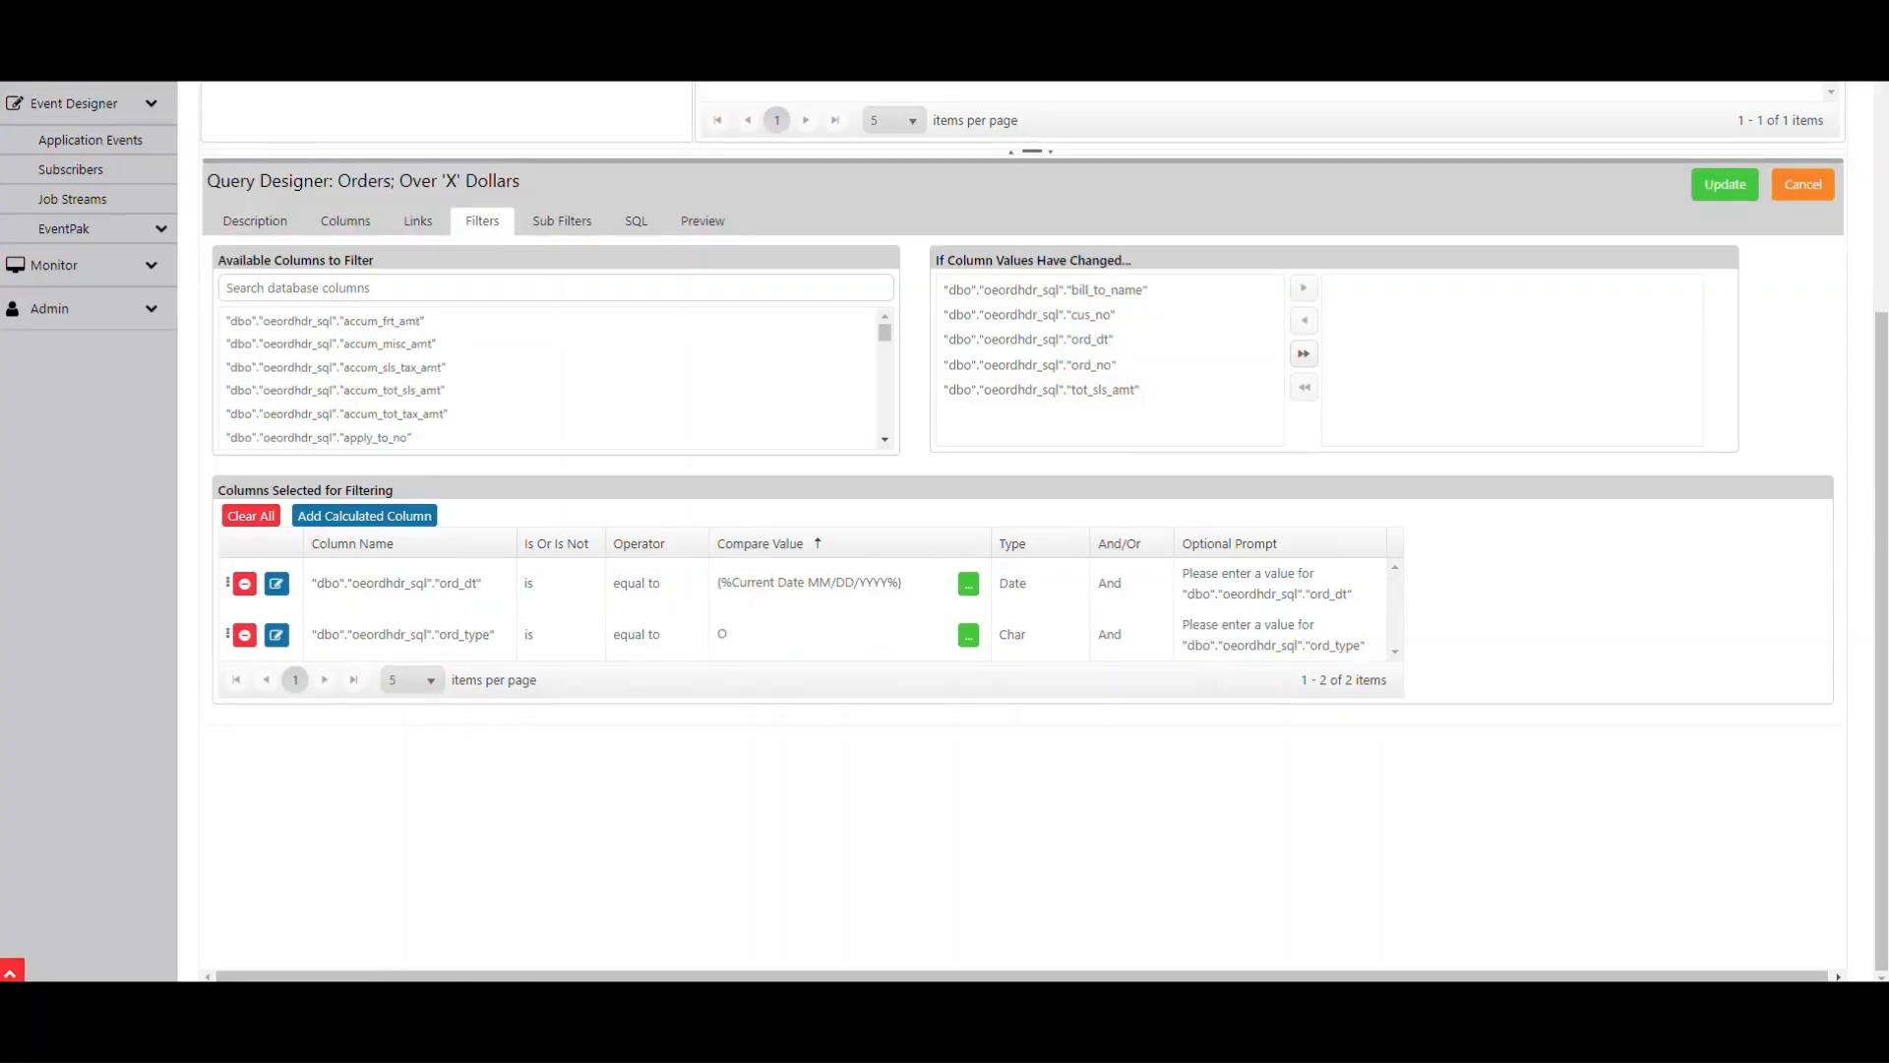
- Search the available columns for tot_dol and add the tot_dollars column to the filters
{"action": "left_click", "coordinate": [266, 288]}
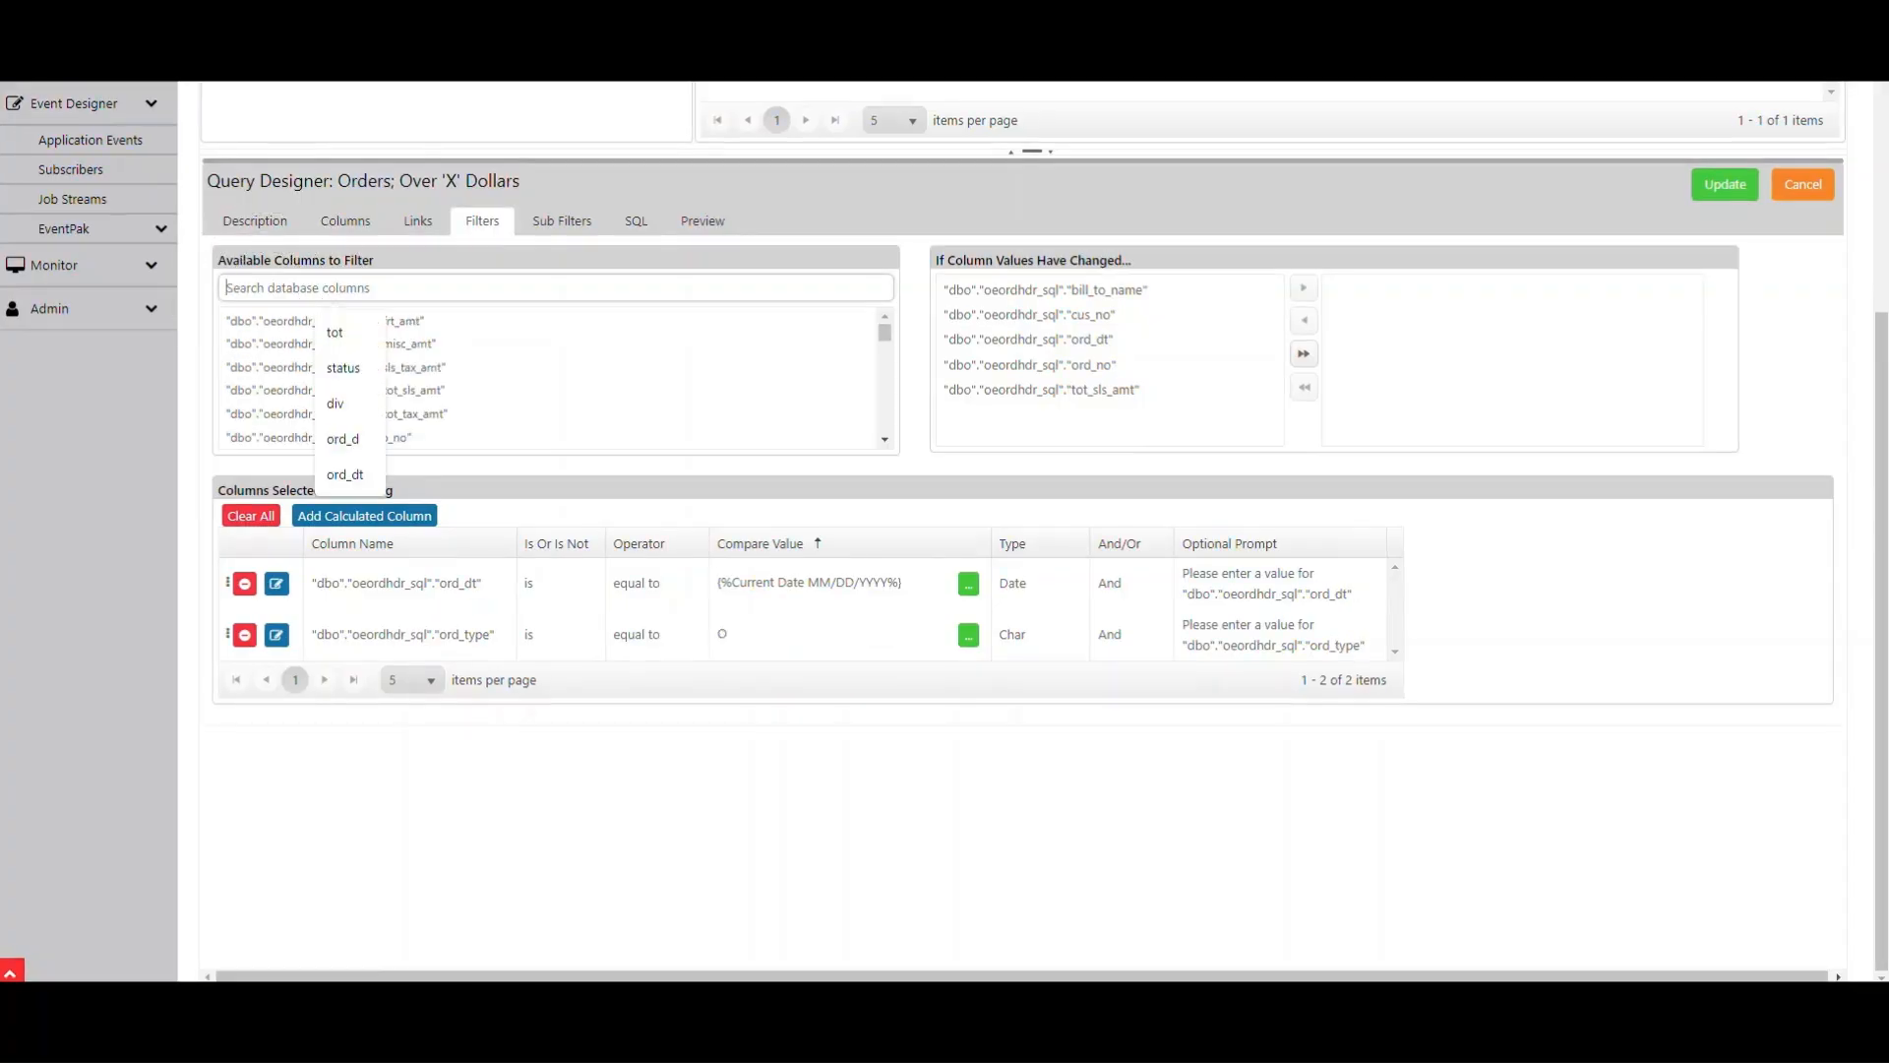
{"action": "type", "text": "tot"}
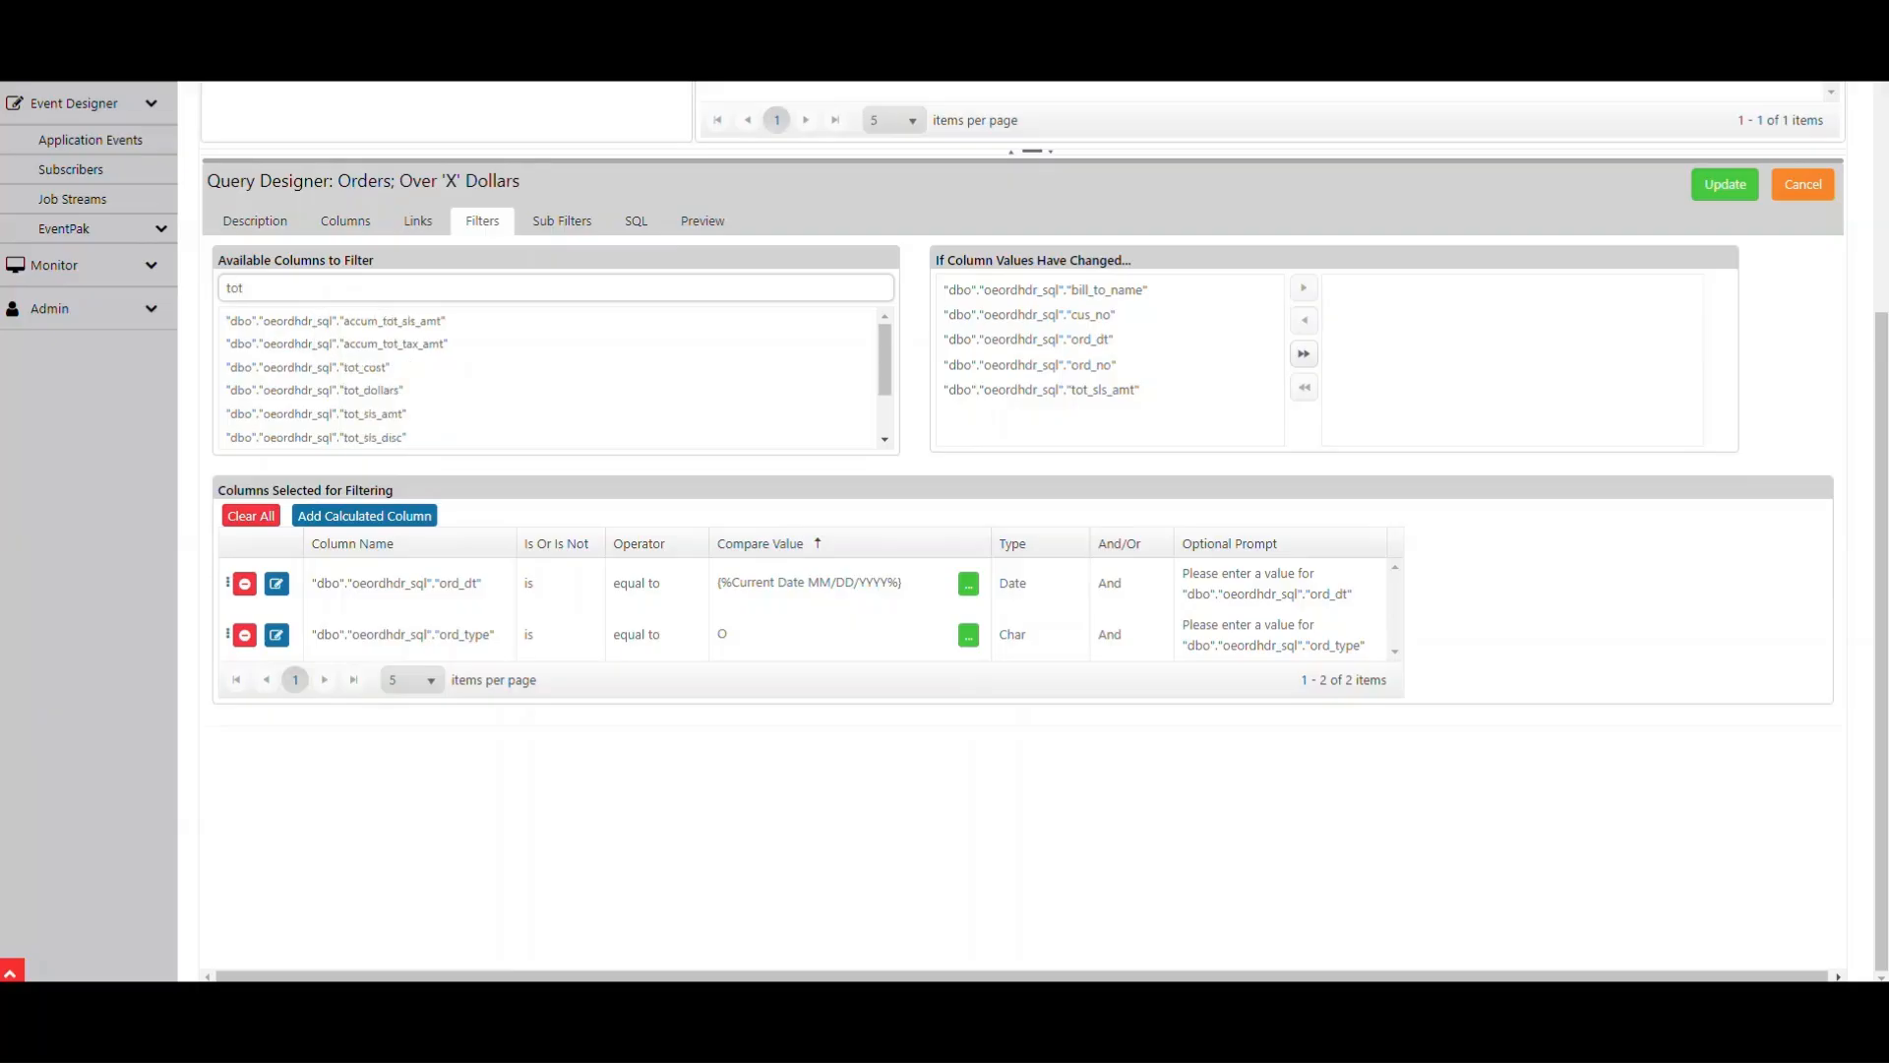
{"action": "type", "text": "_dol"}
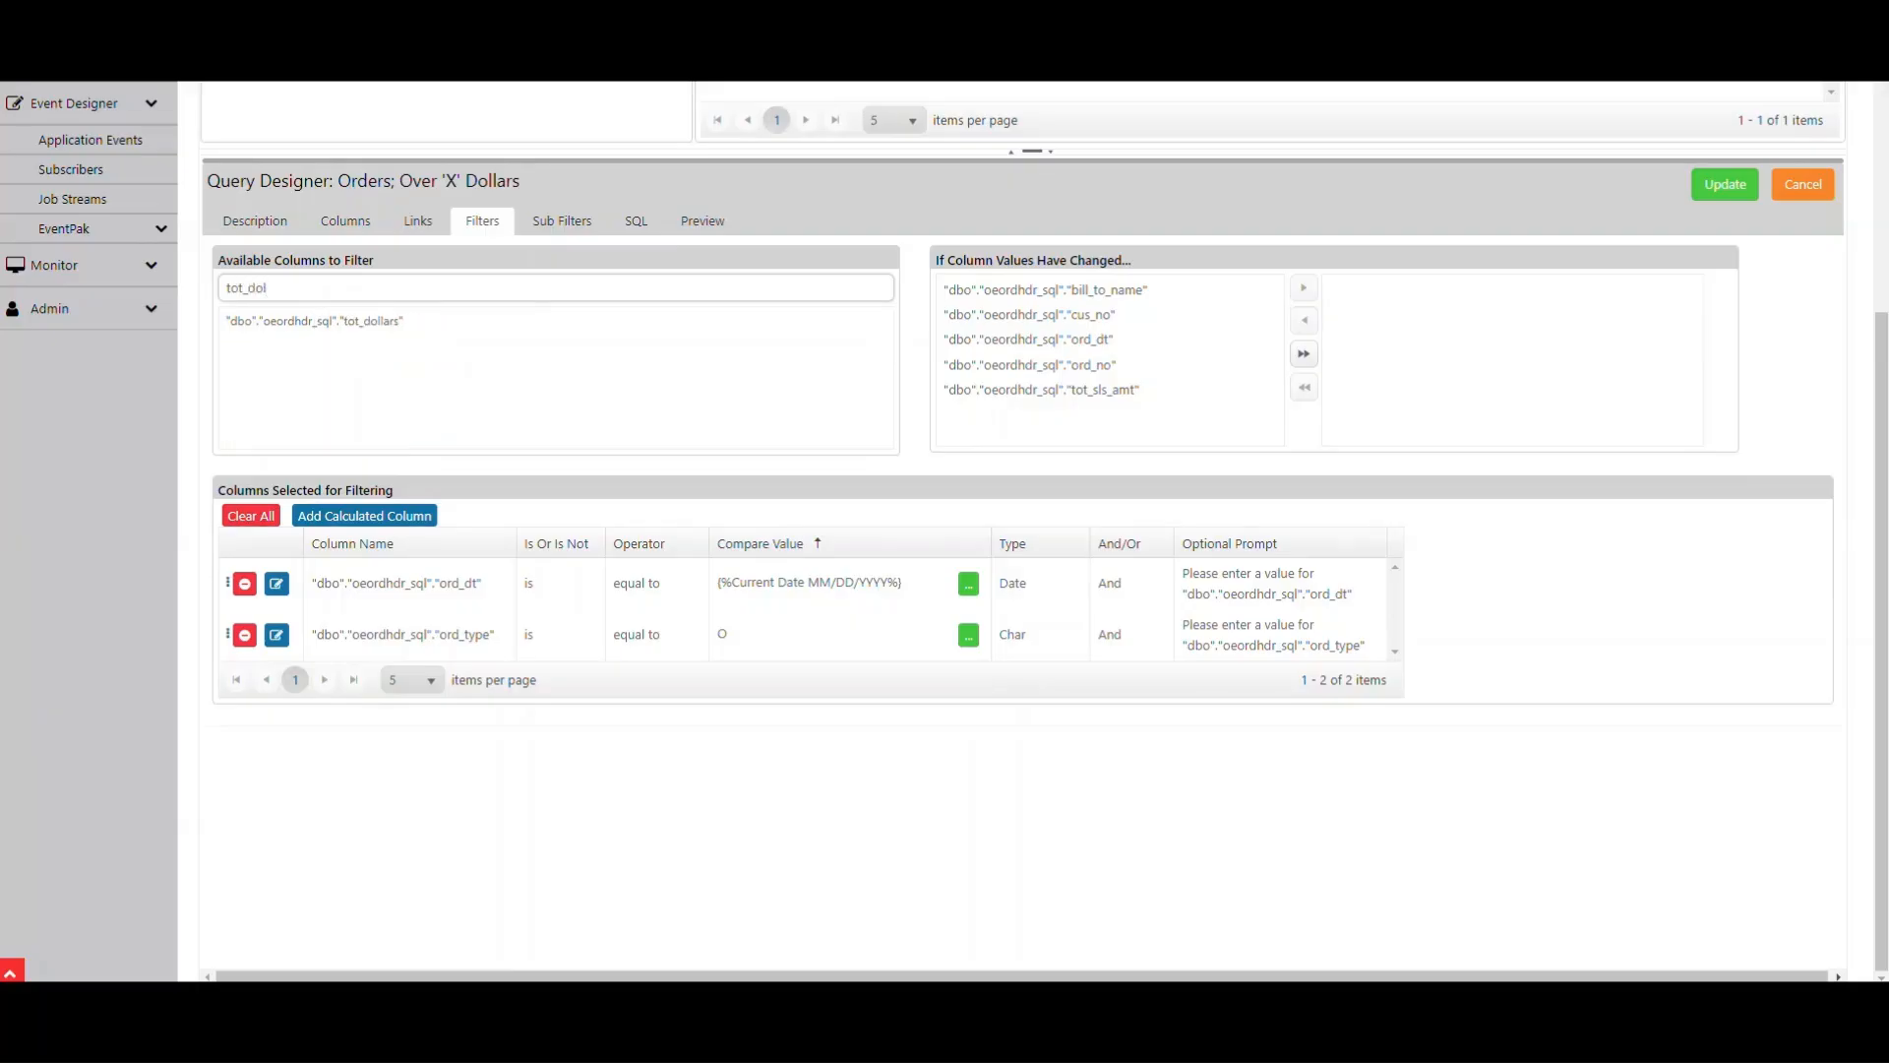
{"action": "double_click", "coordinate": [315, 321]}
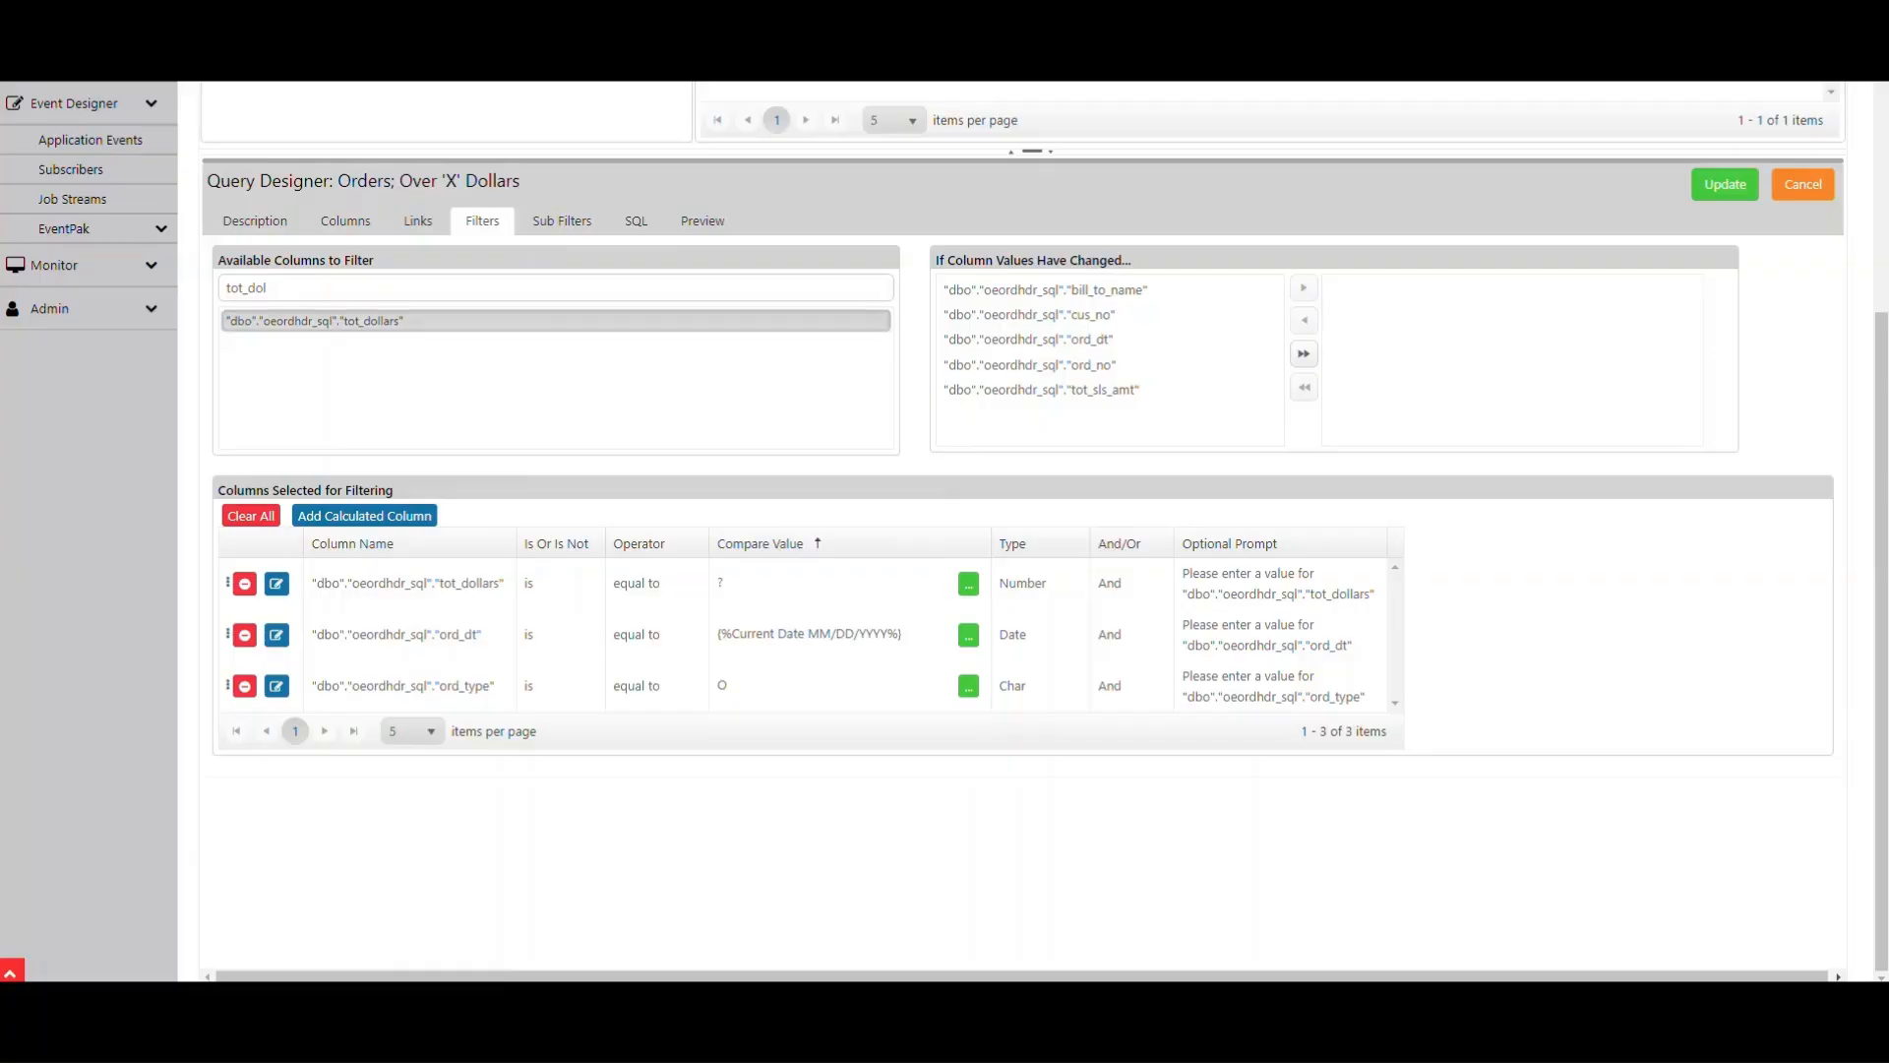
- Try to set the tot_dollars filter's operator to greater than
{"action": "key", "text": "ctrl"}
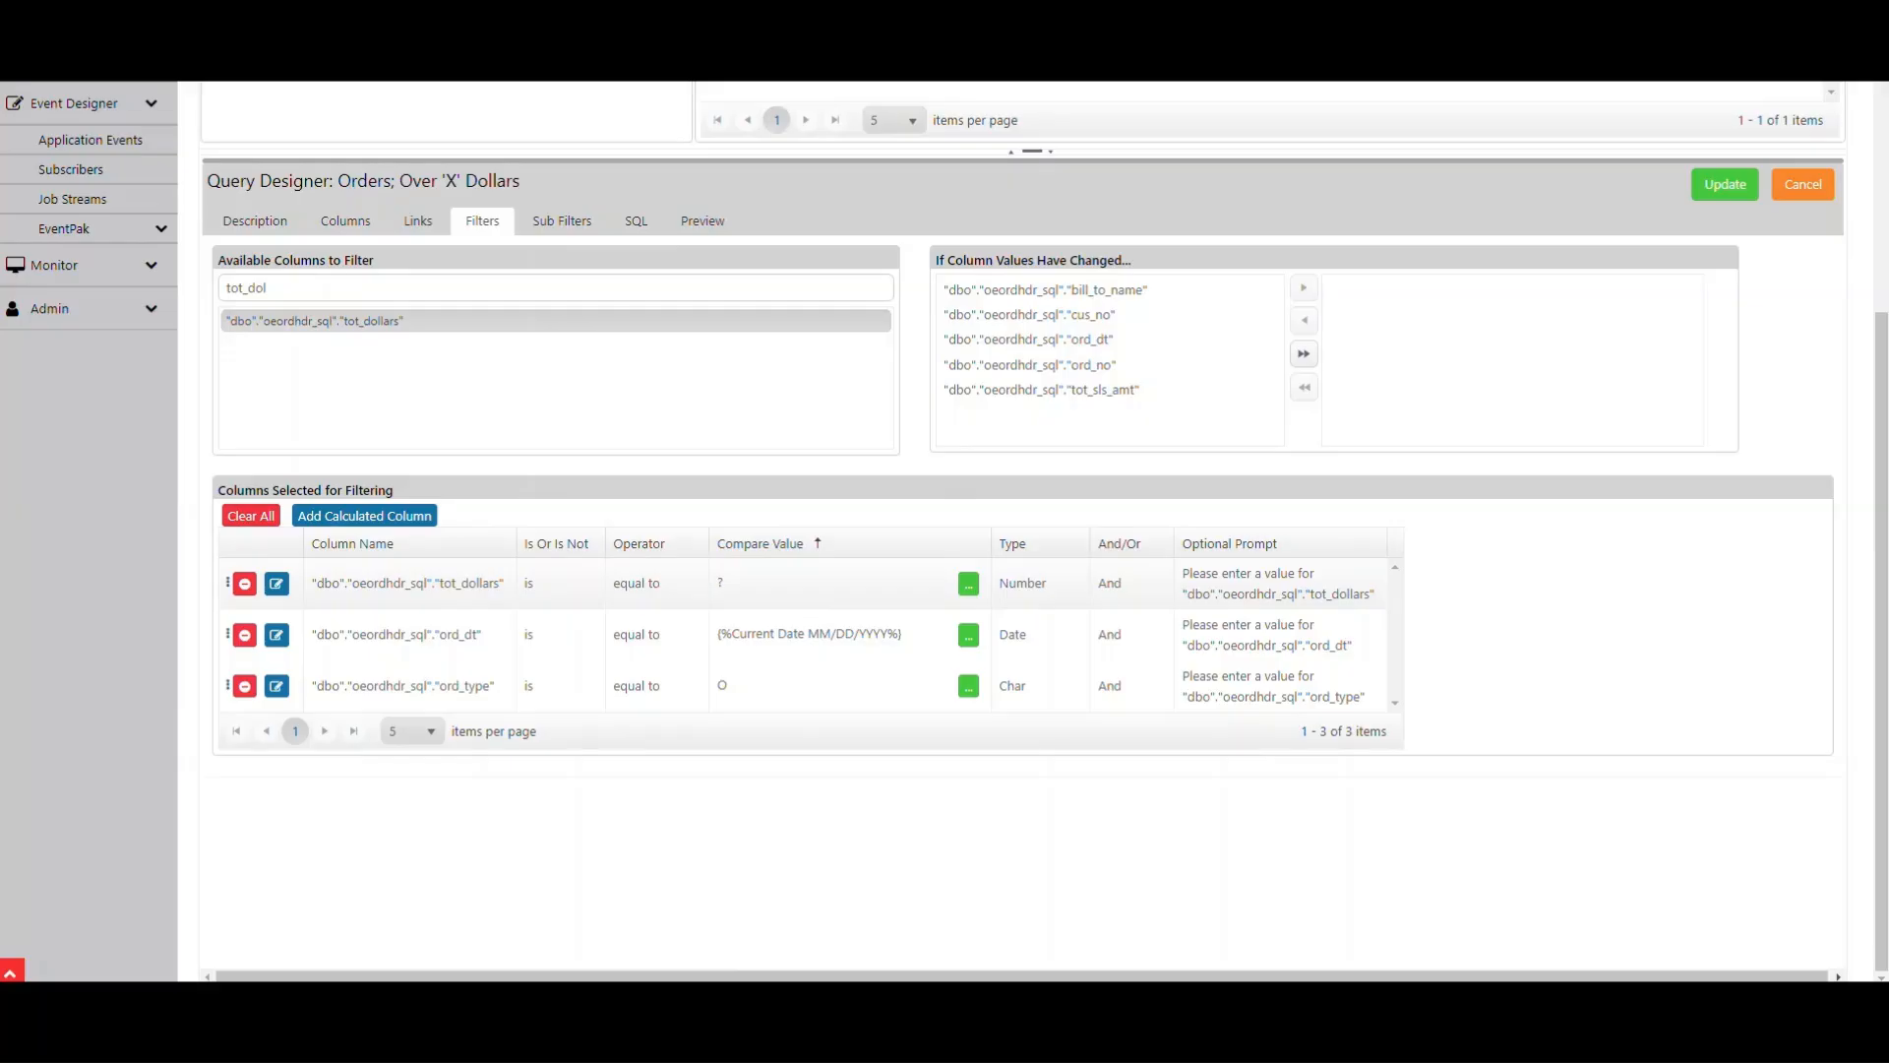
{"action": "left_click", "coordinate": [656, 584]}
{"action": "left_click", "coordinate": [691, 583]}
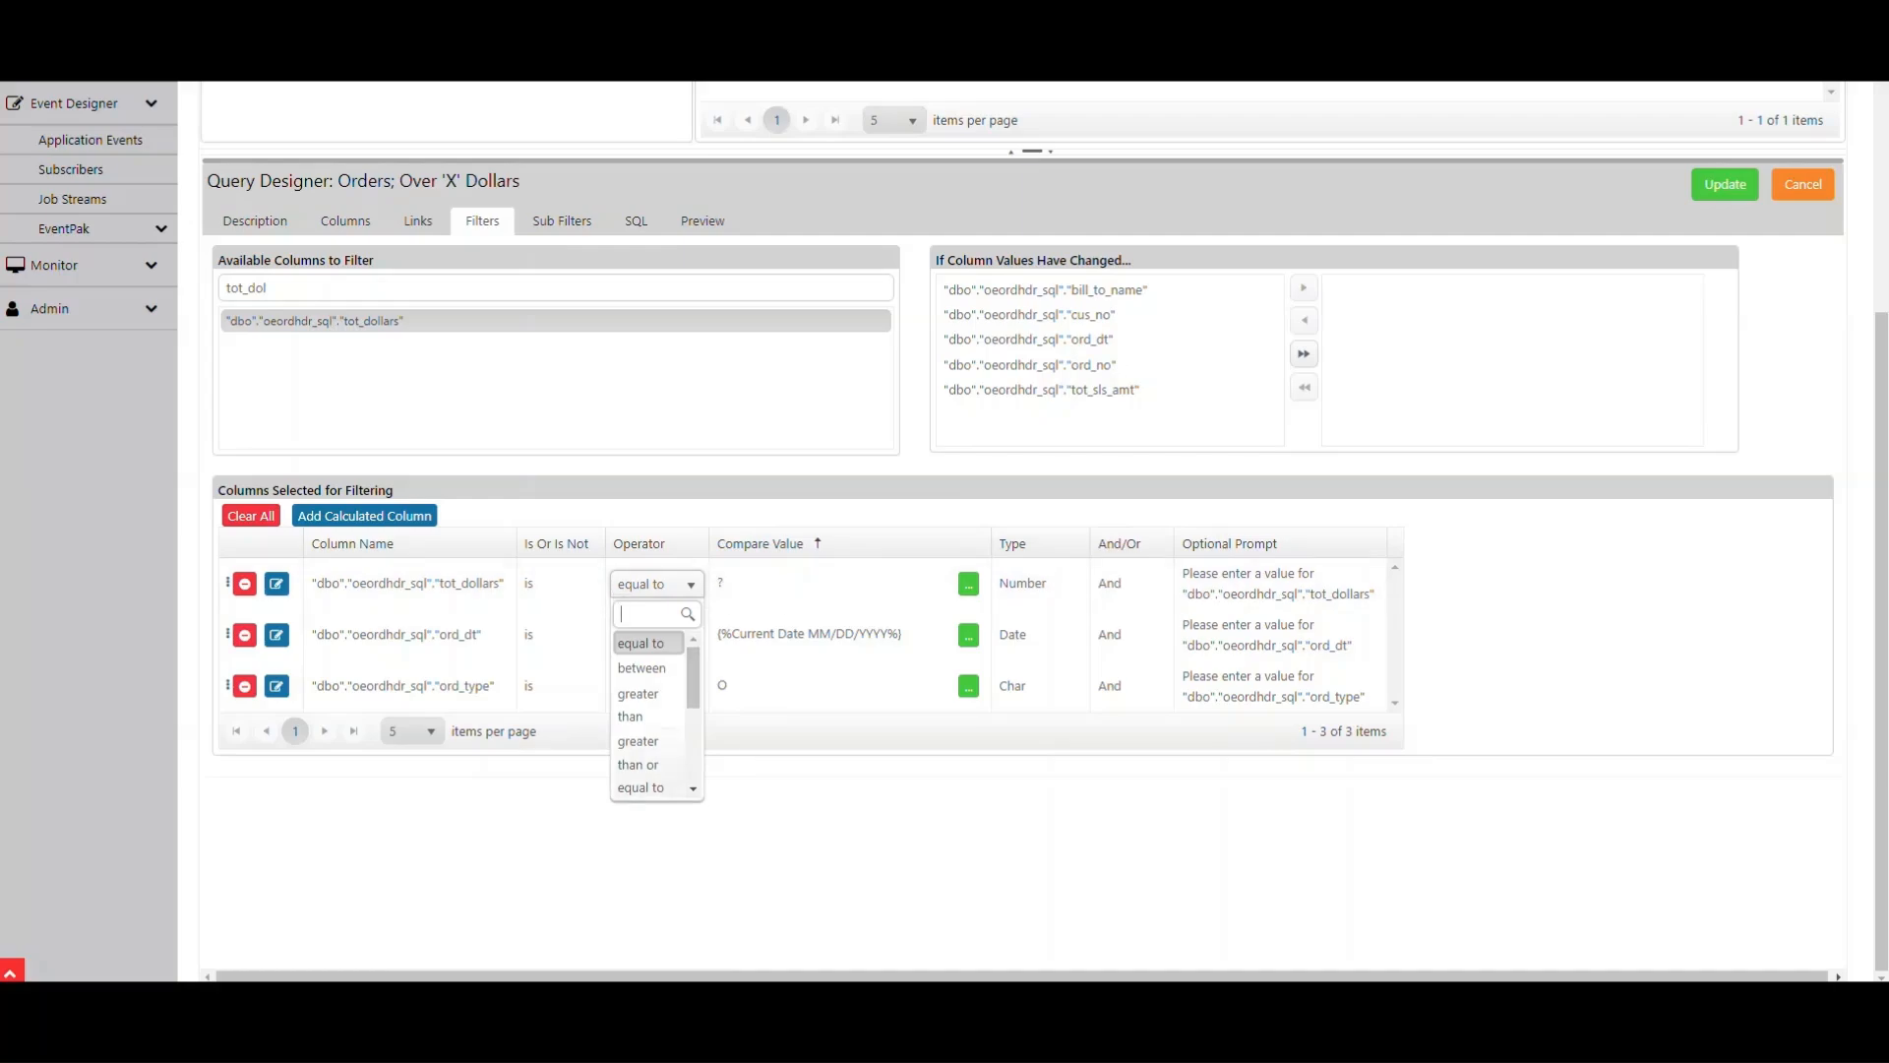
{"action": "left_click", "coordinate": [639, 702]}
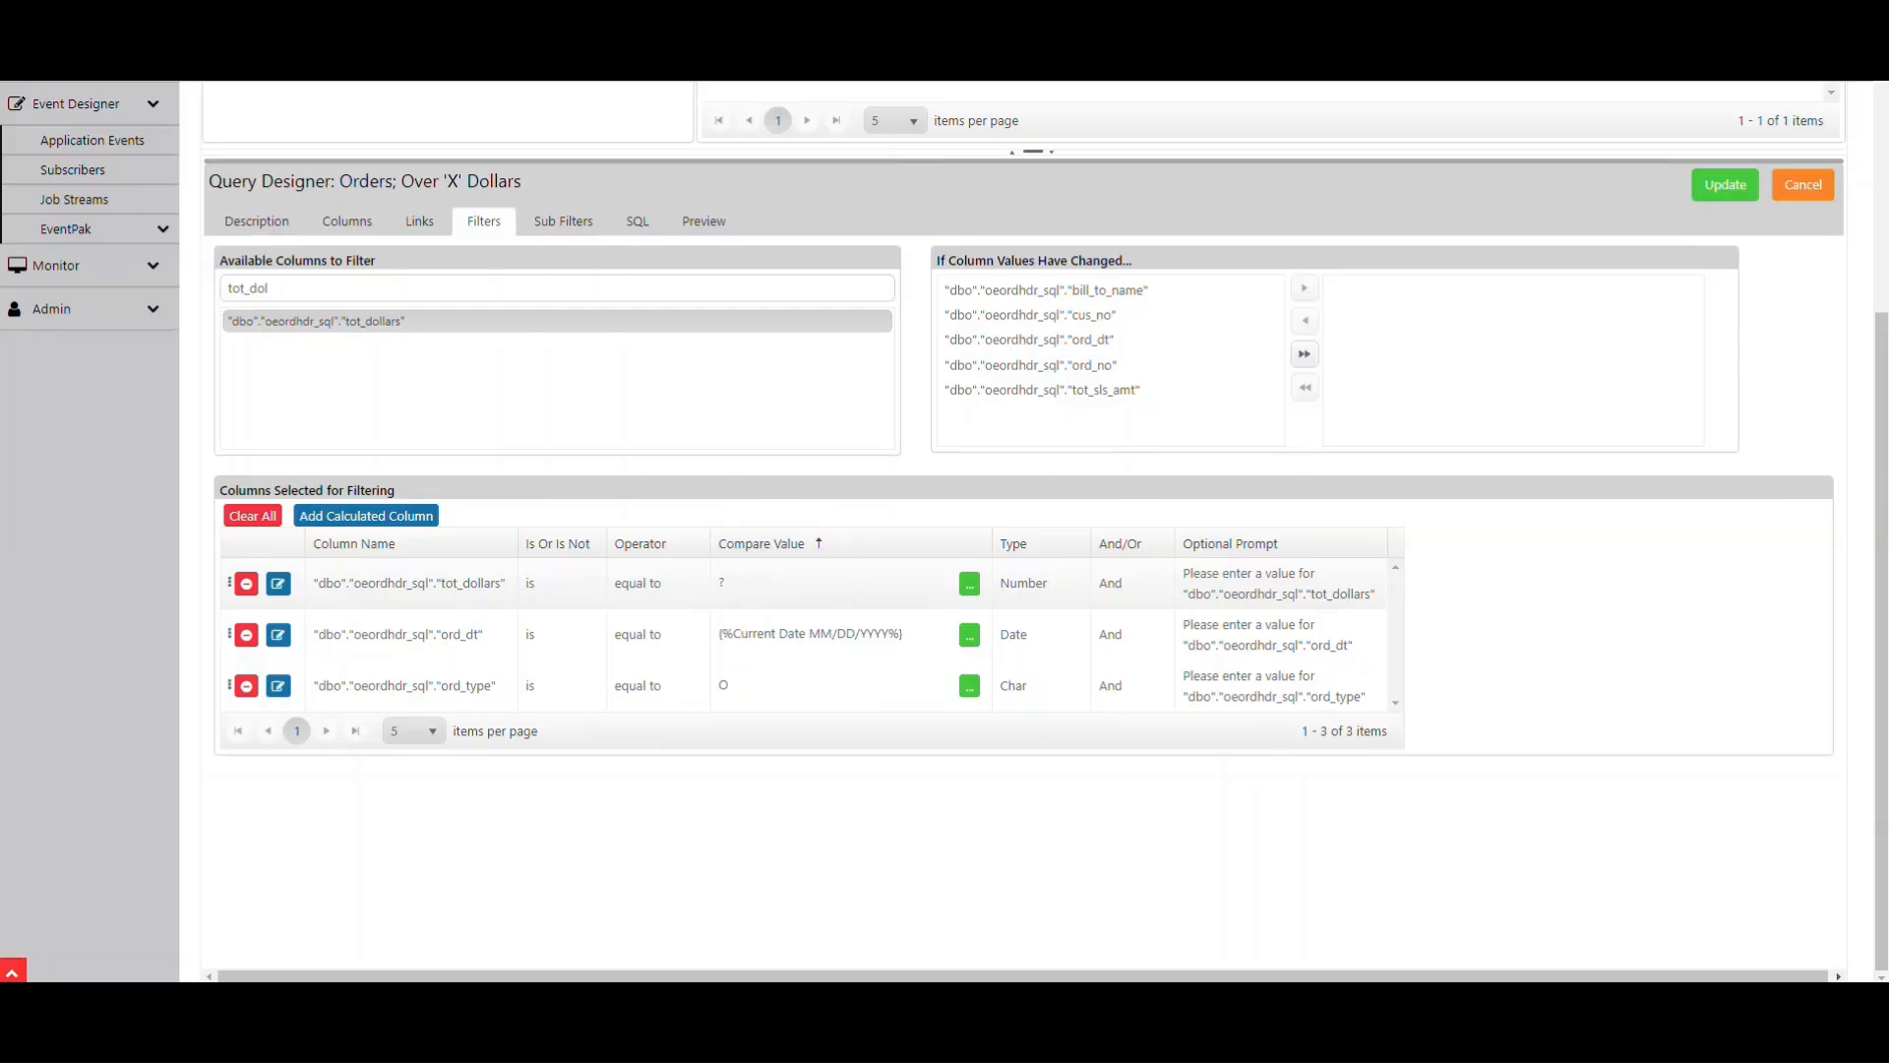
{"action": "key", "text": "ctrl"}
{"action": "key", "text": "ctrl"}
{"action": "key", "text": "ctrl"}
{"action": "key", "text": "ctrl"}
{"action": "key", "text": "ctrl"}
- Replace the tot_dollars filter's optional prompt with Customer Sales Order Total and update the query
{"action": "left_click", "coordinate": [1279, 584]}
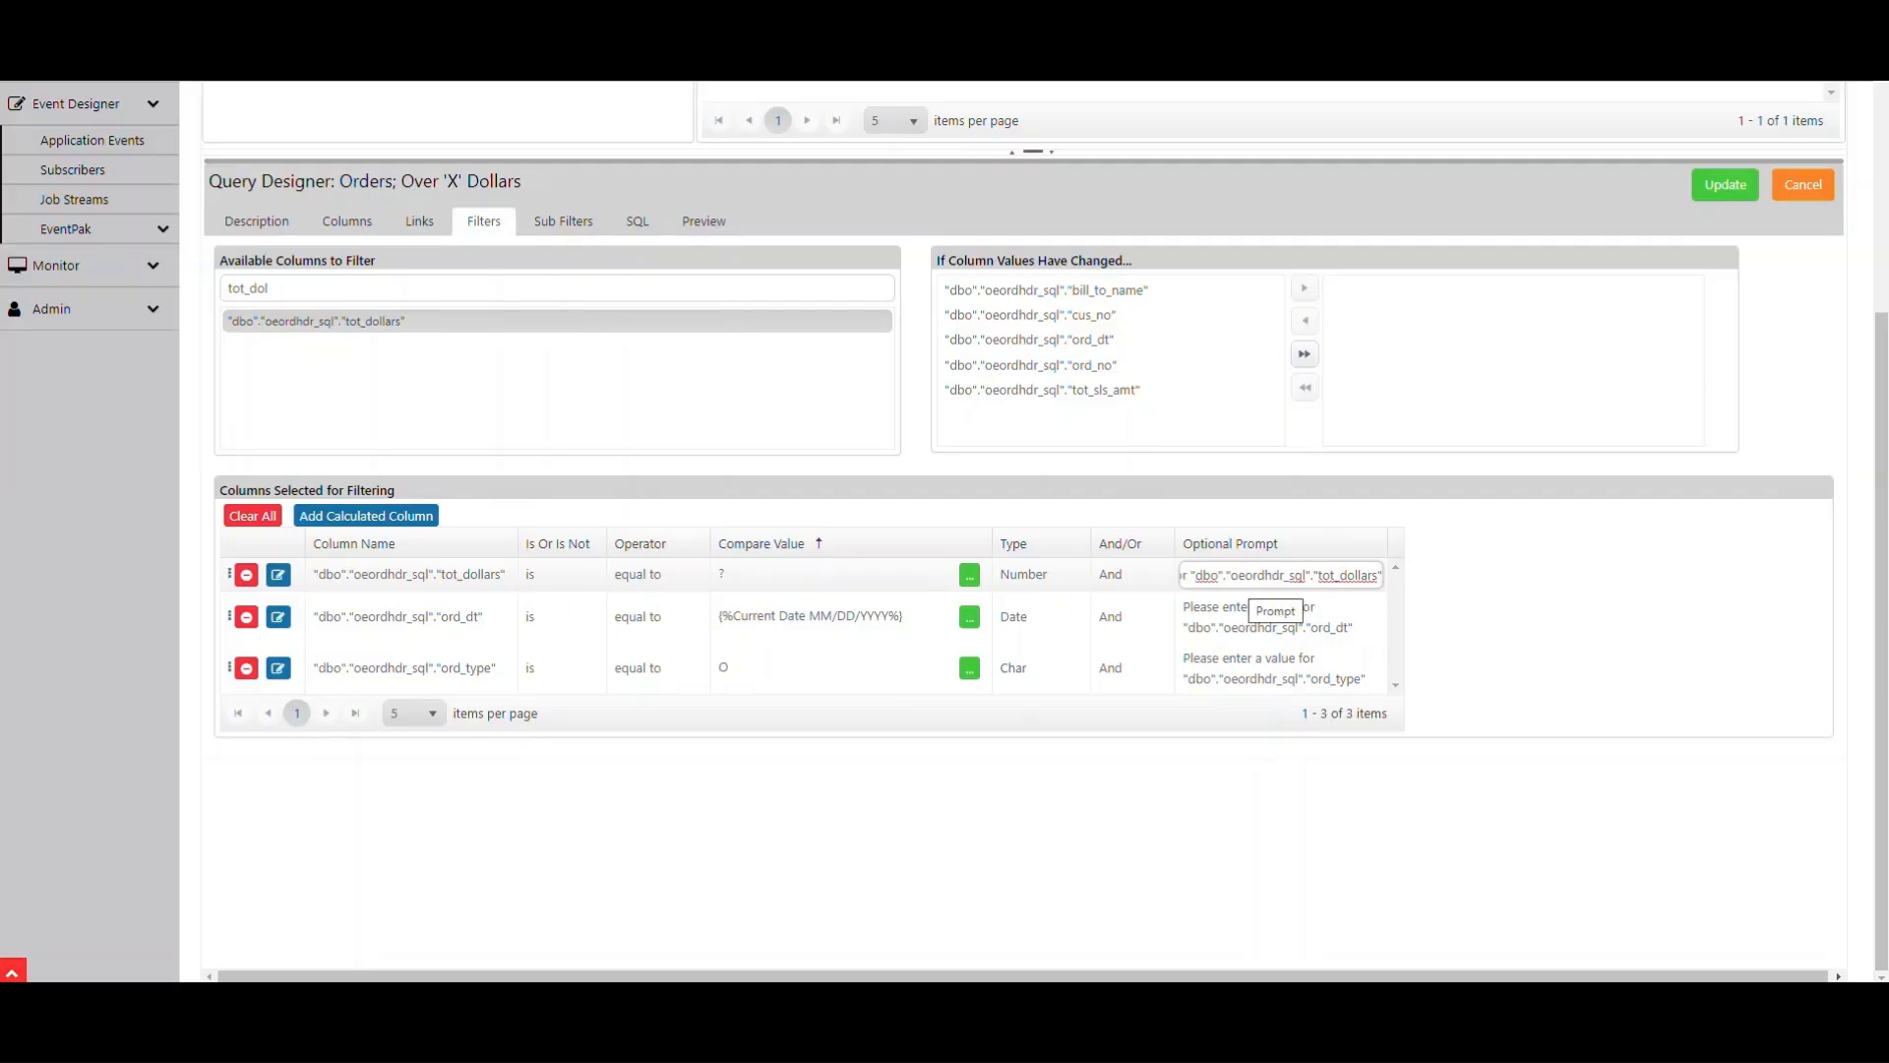
{"action": "key", "text": "ctrl+a"}
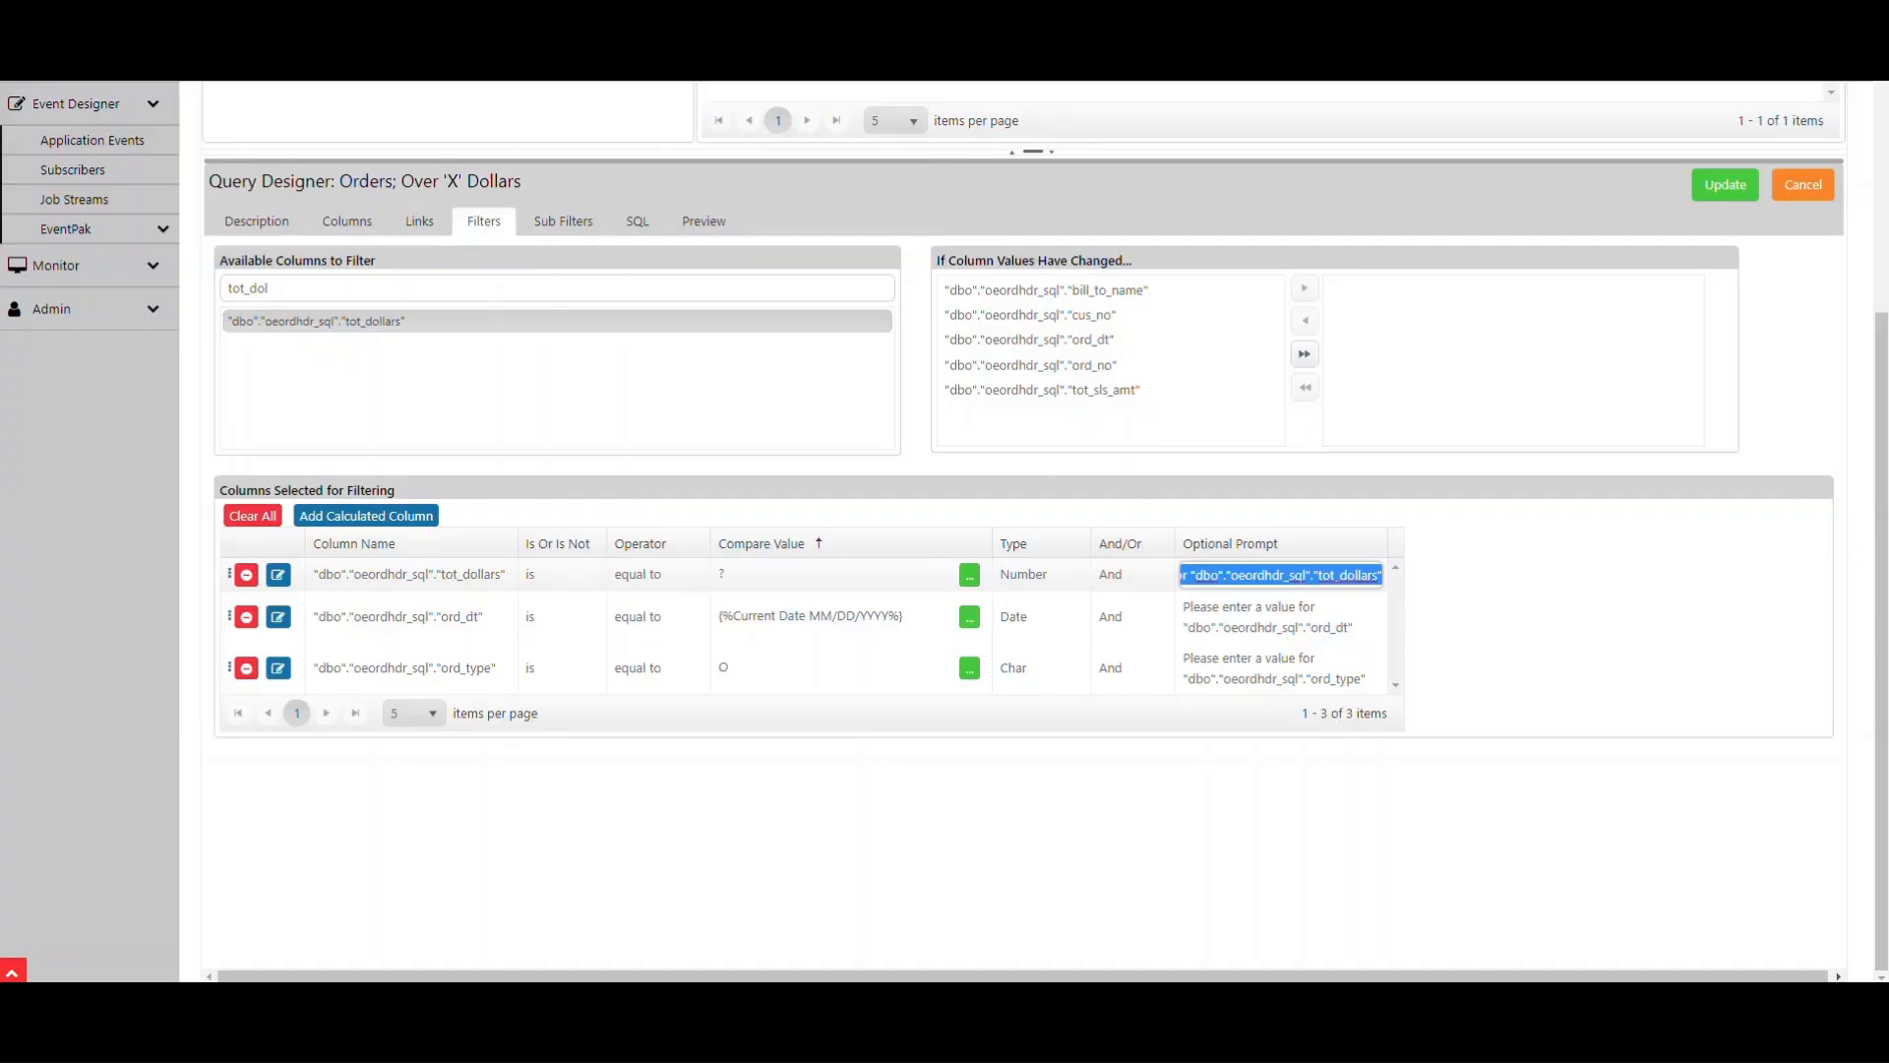
{"action": "type", "text": "Cus"}
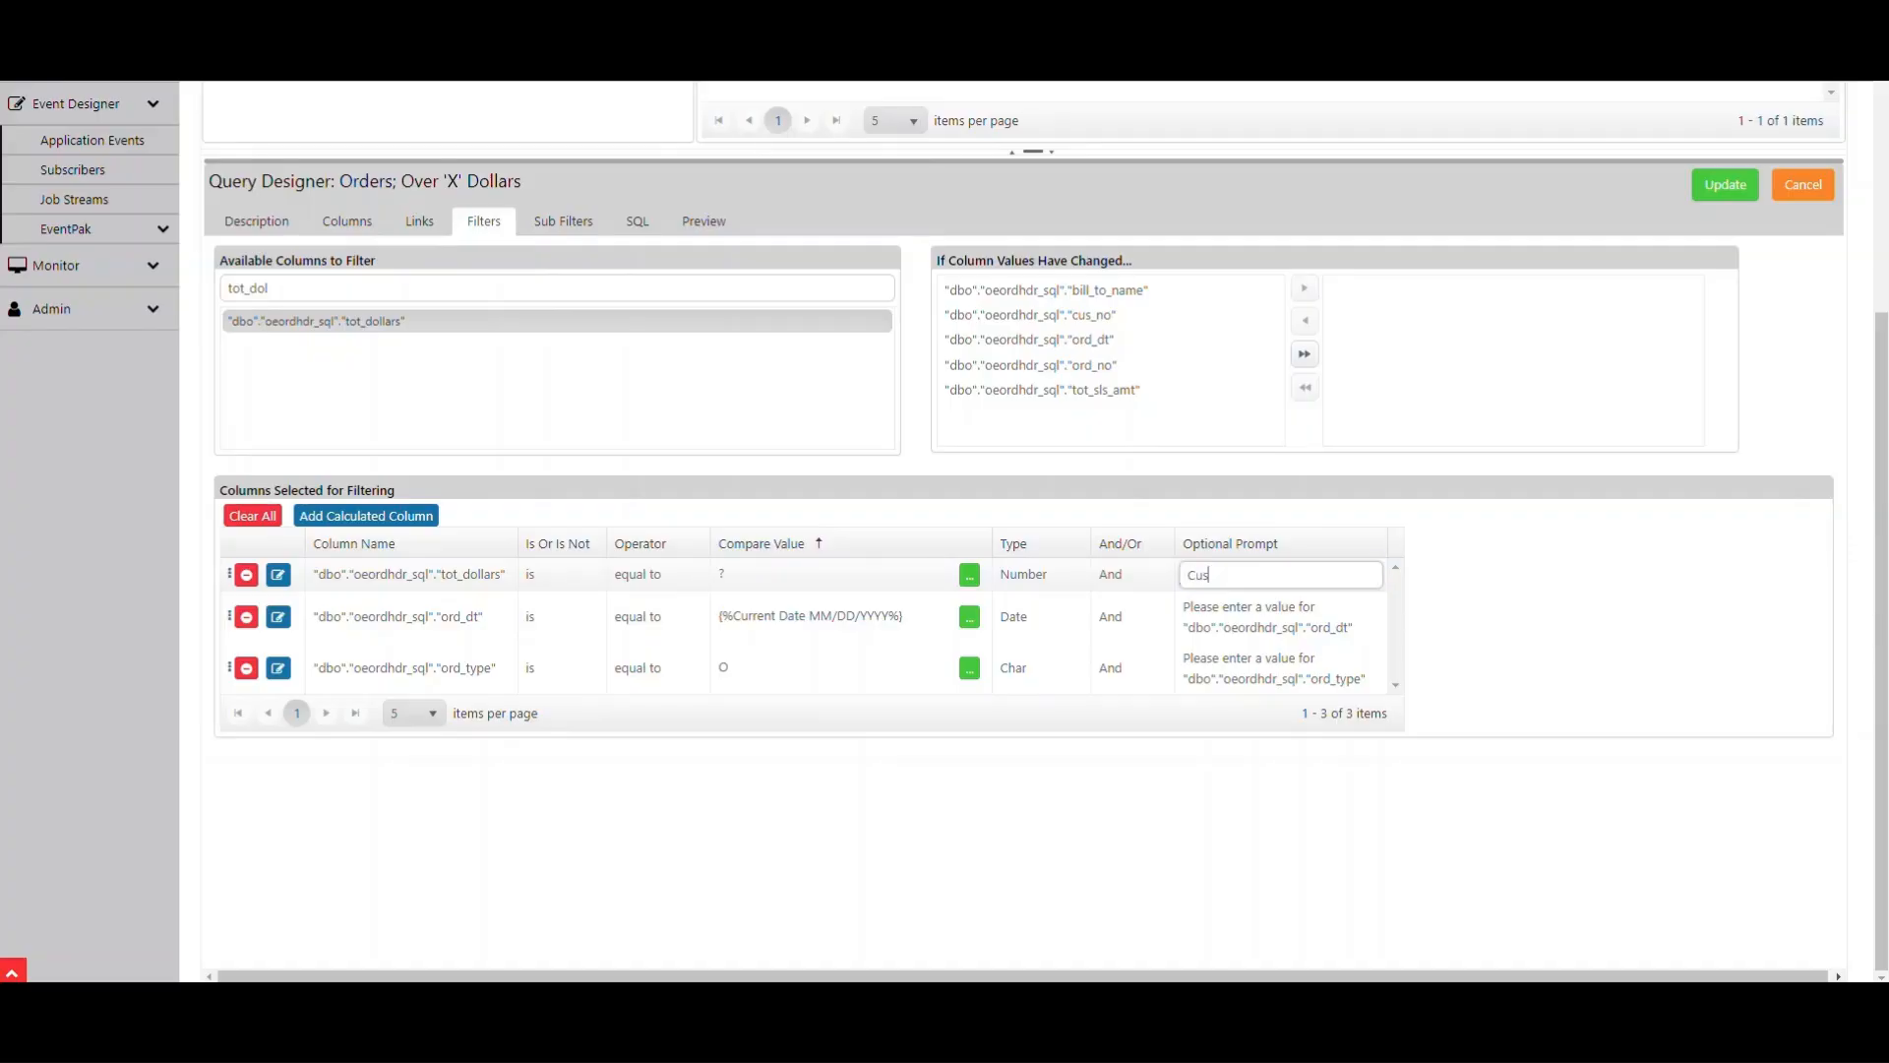
{"action": "type", "text": "tomer Sales Order Total"}
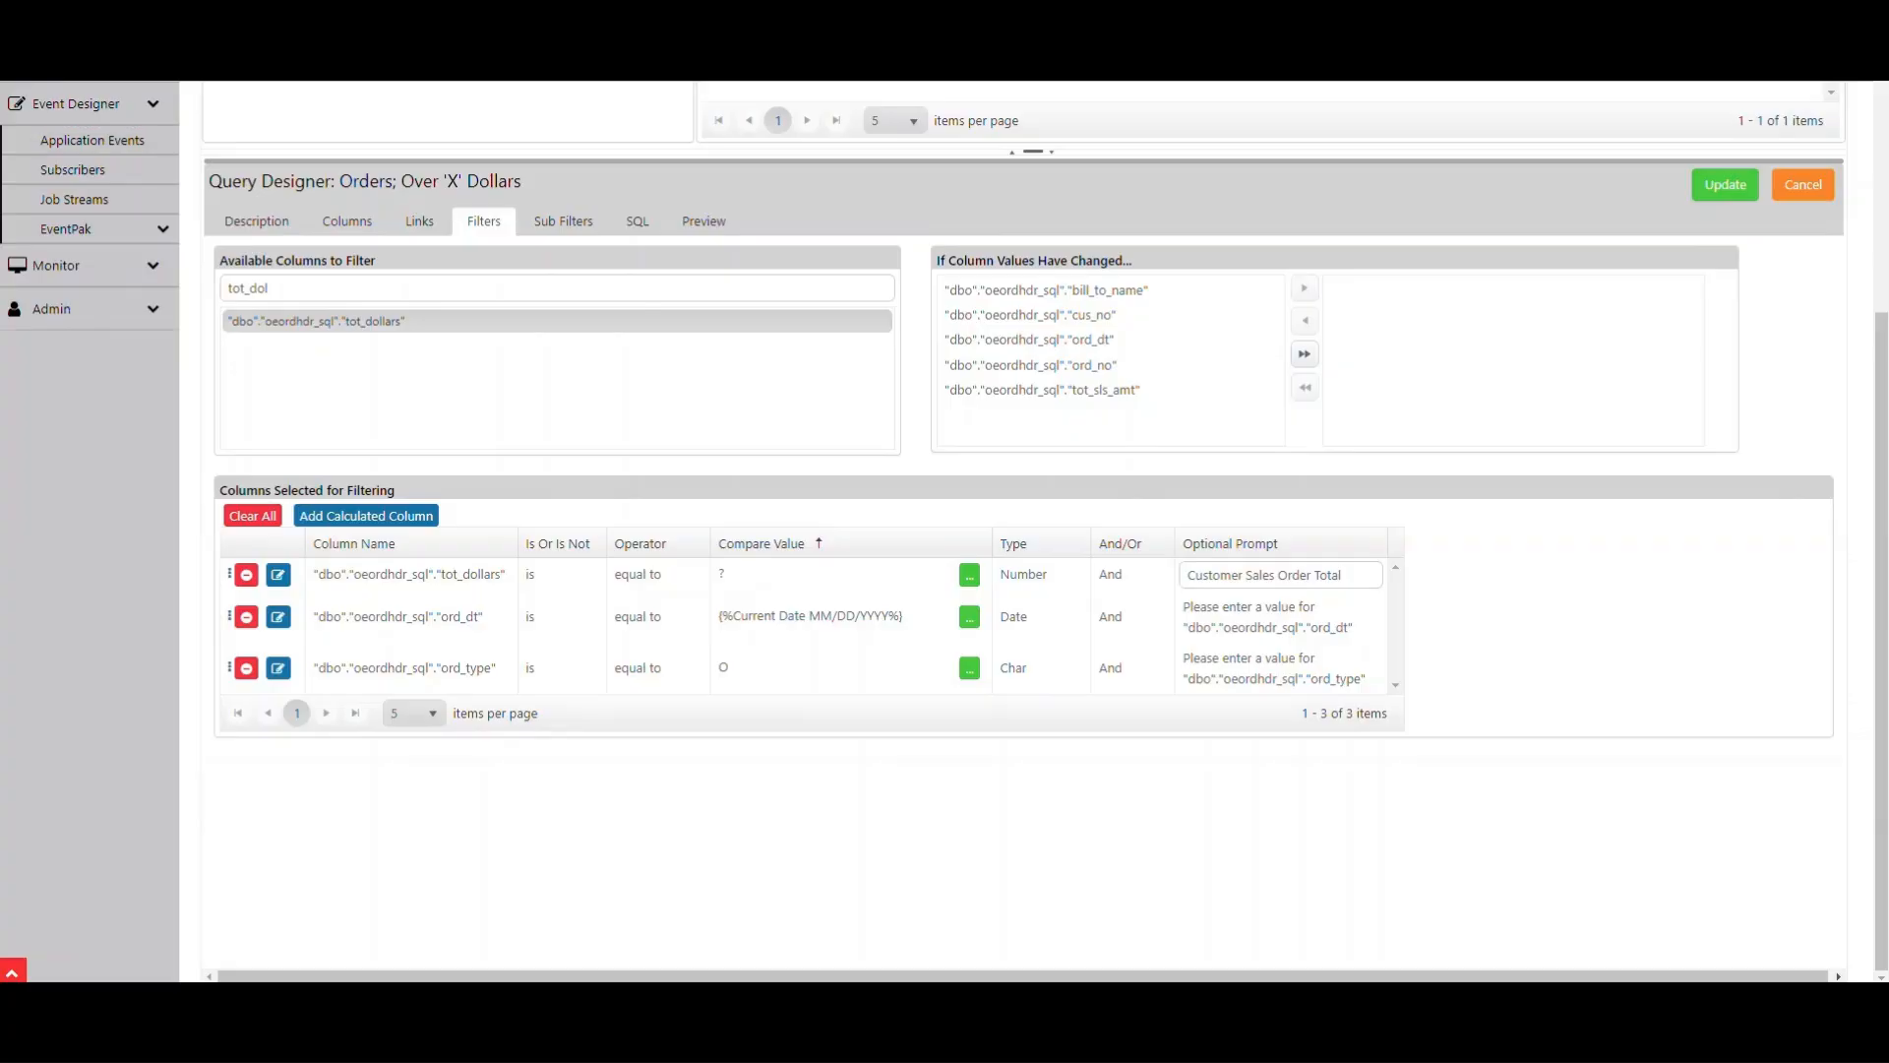
{"action": "left_click", "coordinate": [1724, 184]}
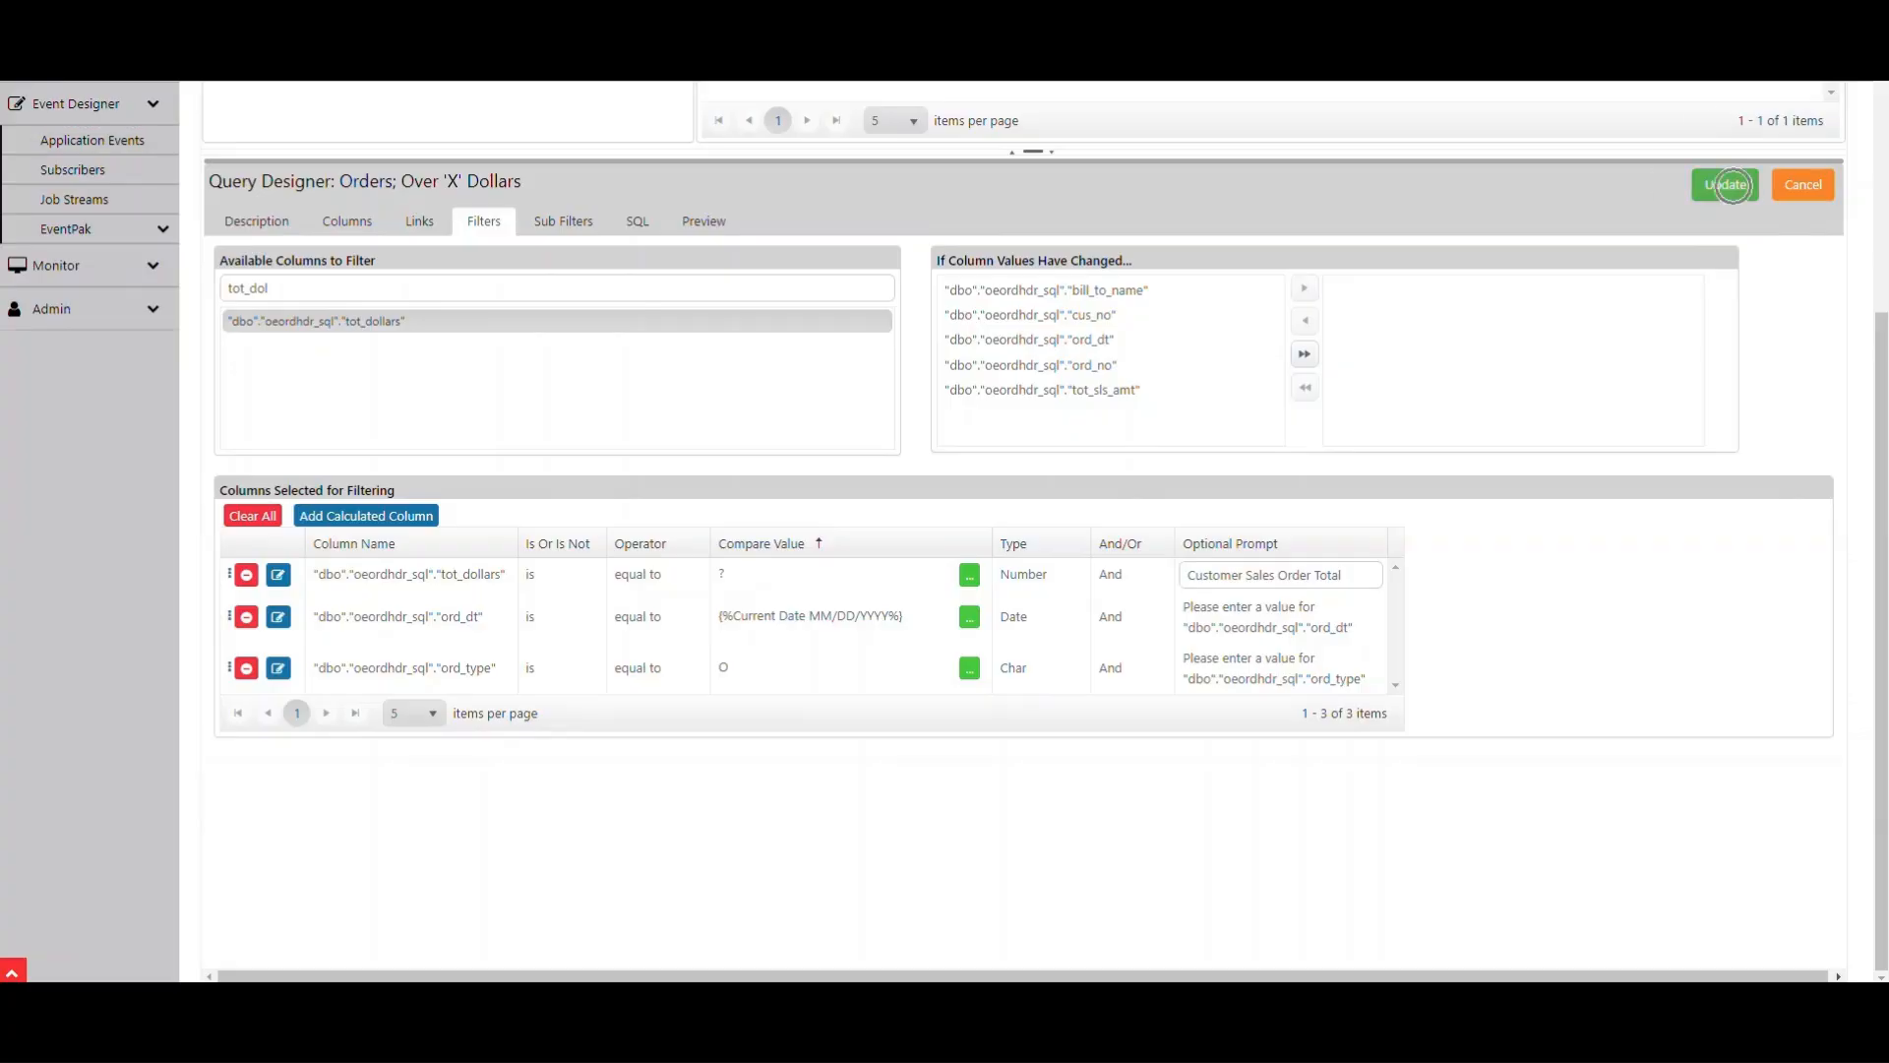